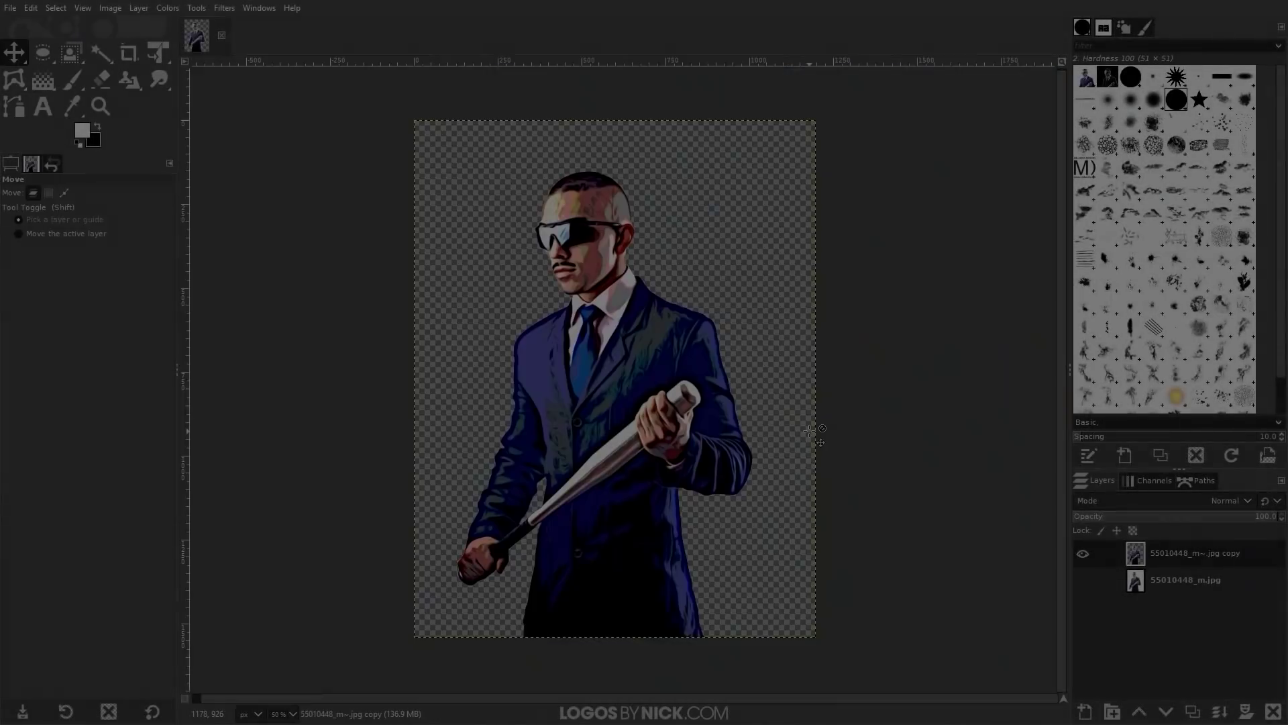
Step: Bring the city skyline image forward from GIMP's image tab bar
left_click(235, 35)
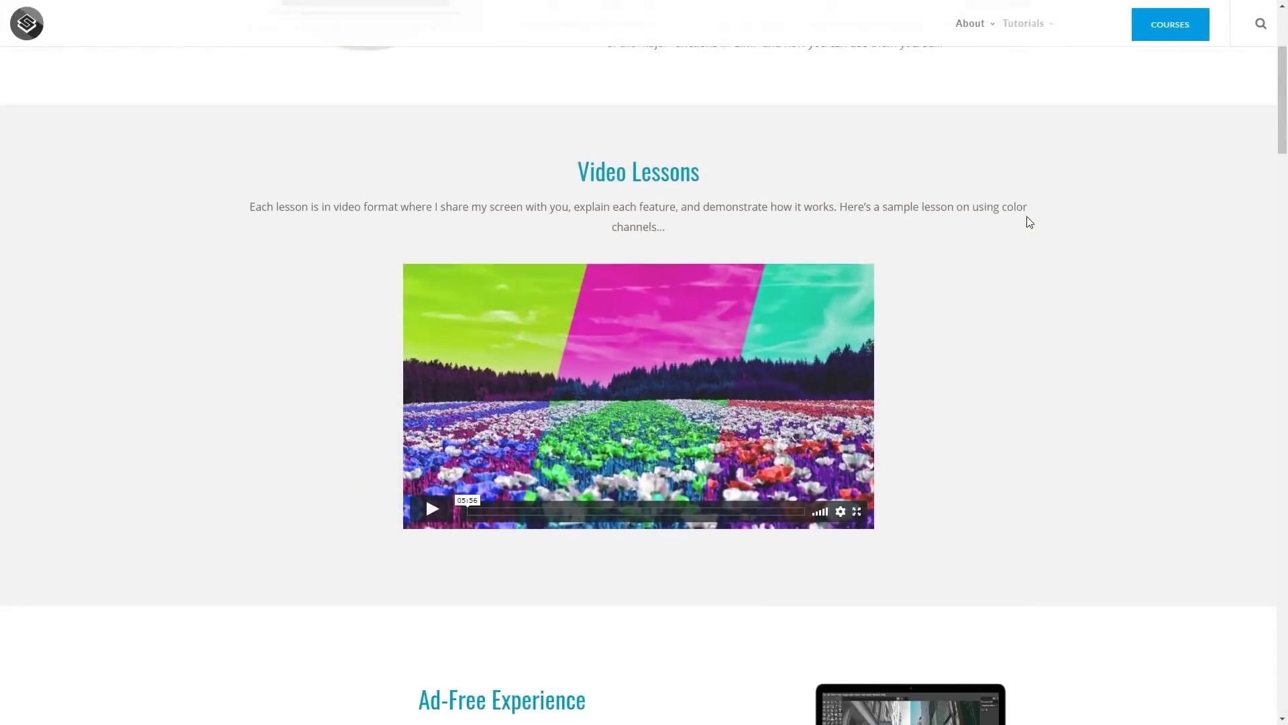
Step: Scroll down the Logos By Nick GIMP Series page through Course Contents and the lecture list
scroll(1026, 219, "down", 6)
scroll(1110, 229, "down", 9)
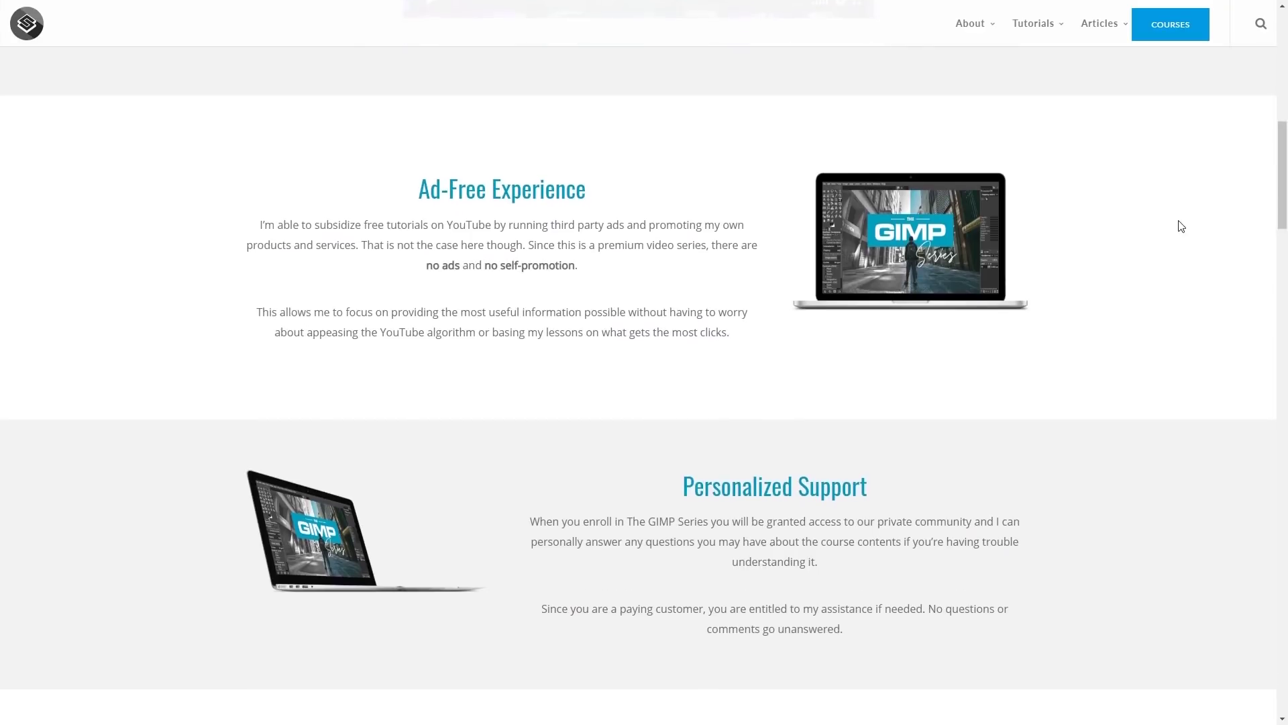
scroll(1192, 233, "down", 10)
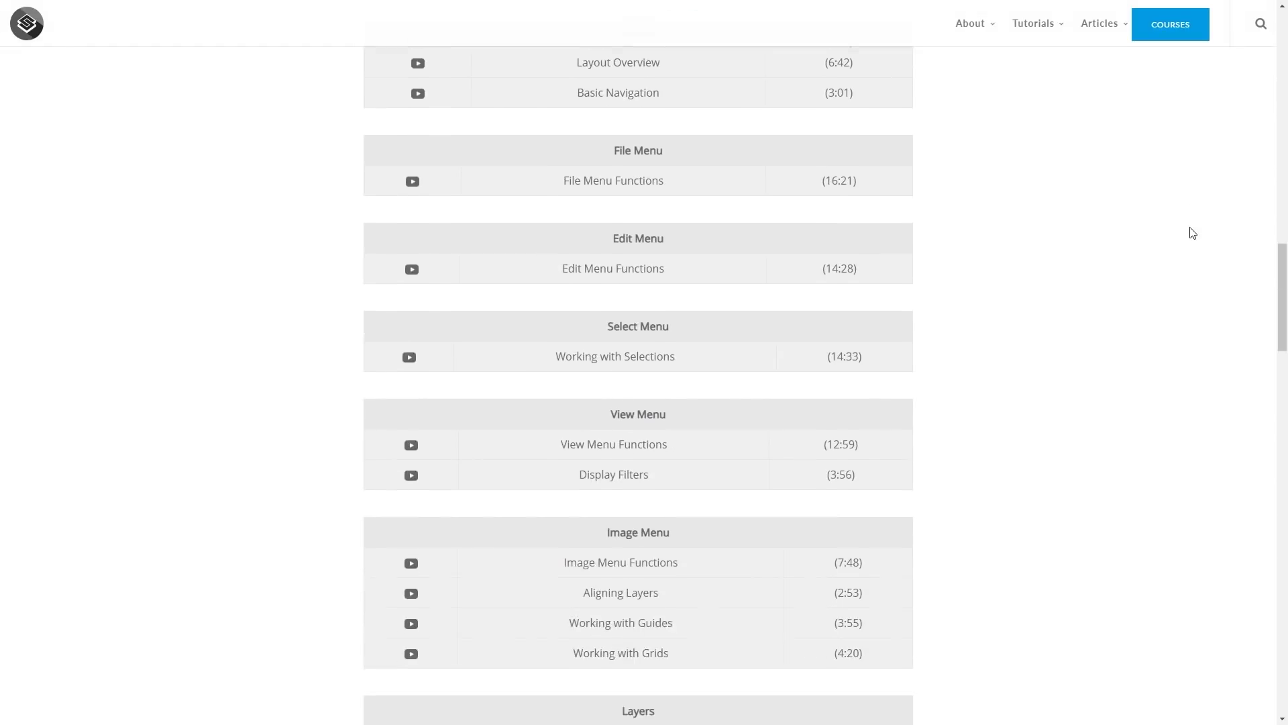
scroll(1193, 238, "down", 4)
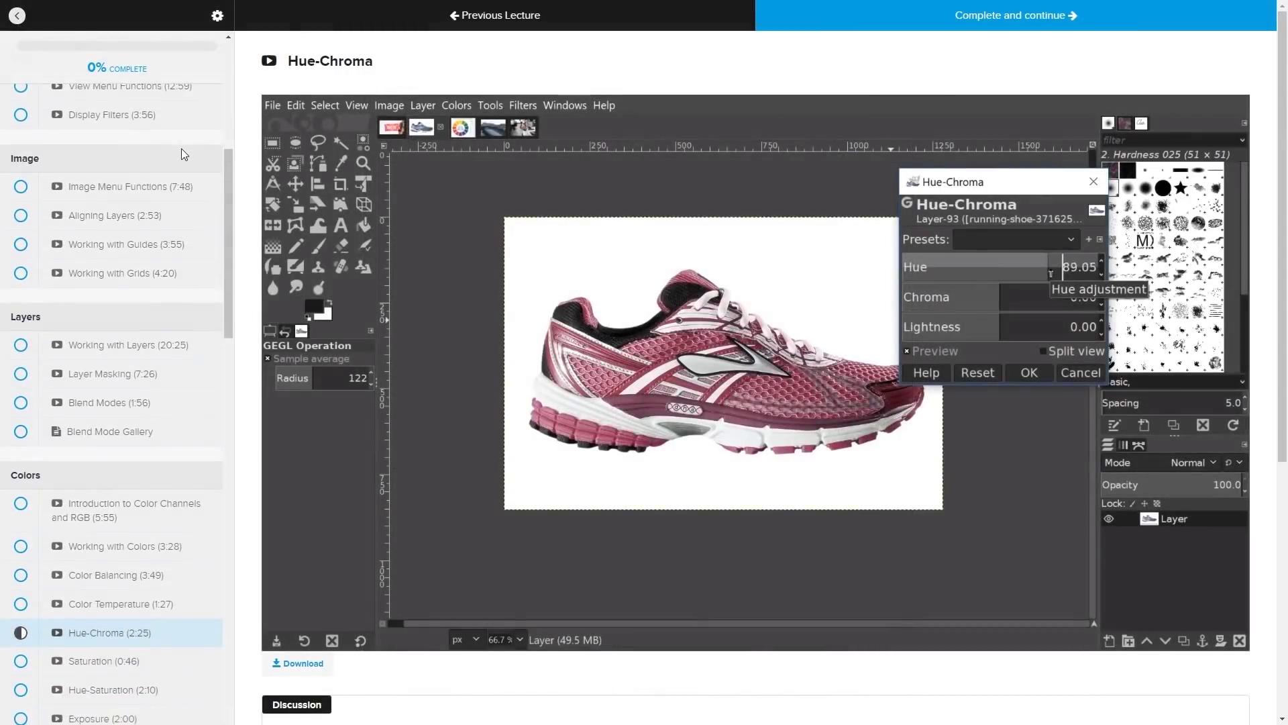
scroll(182, 151, "down", 9)
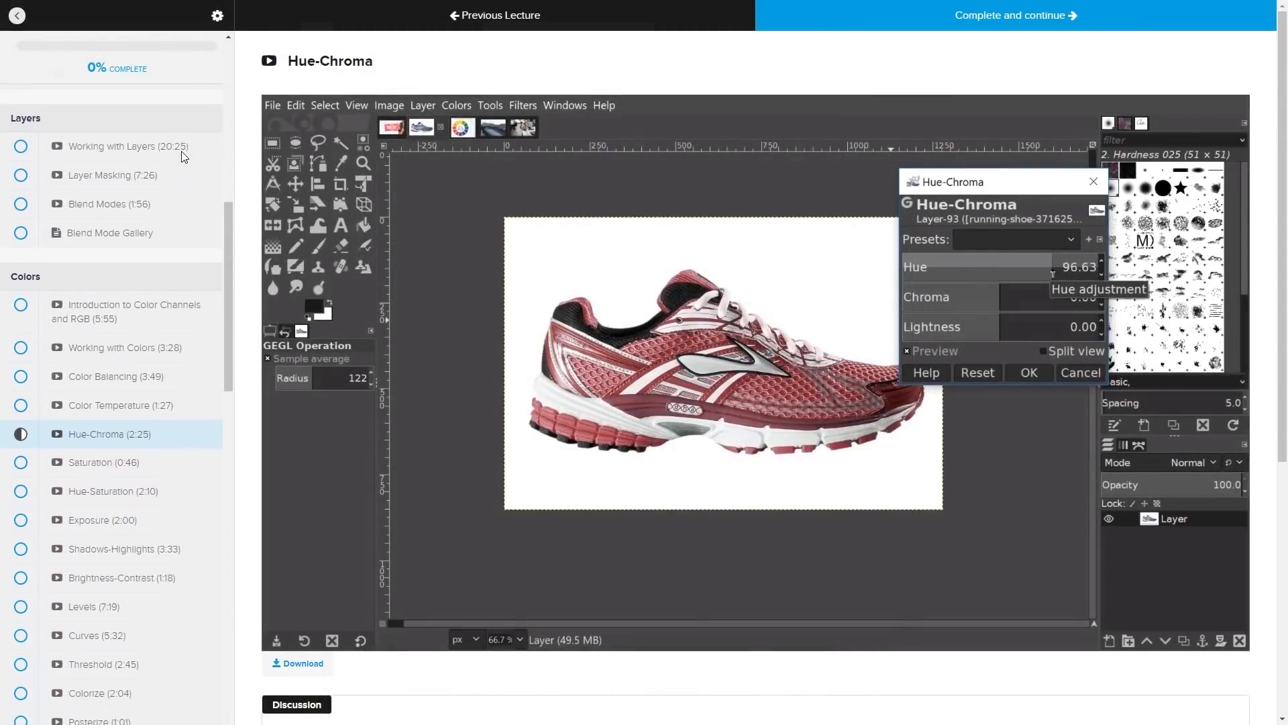
scroll(182, 159, "down", 9)
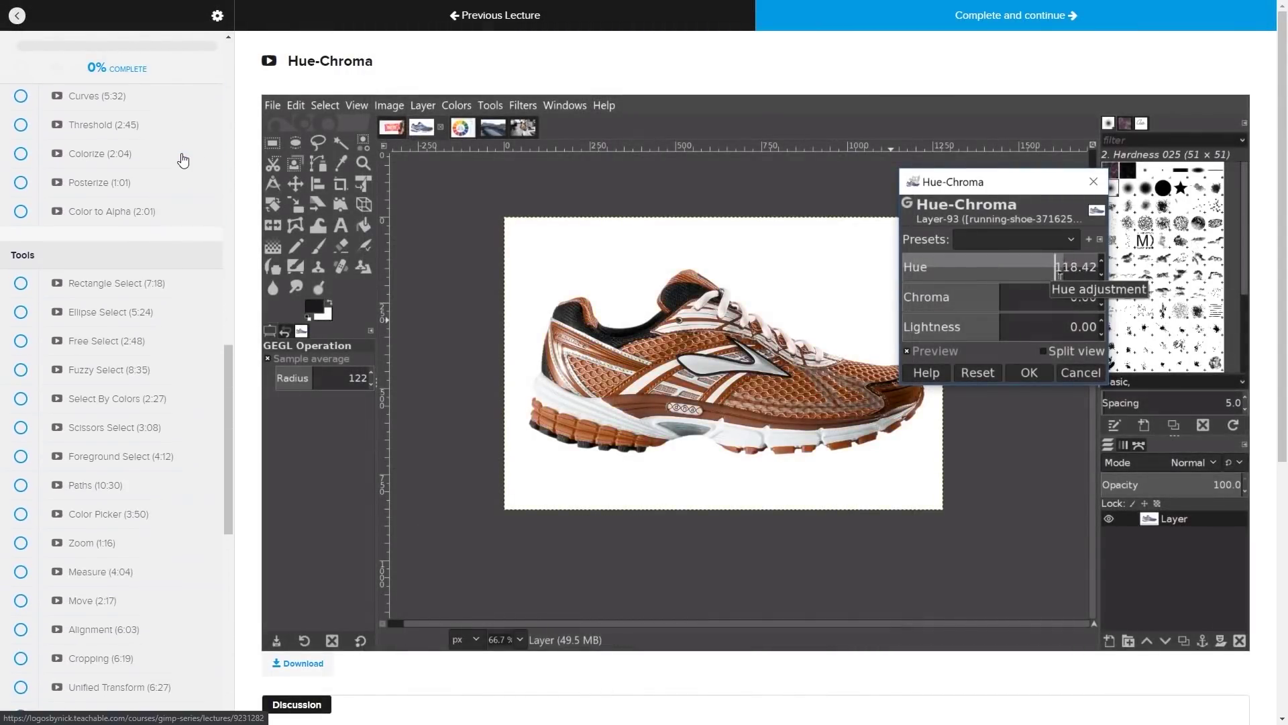
scroll(180, 173, "down", 5)
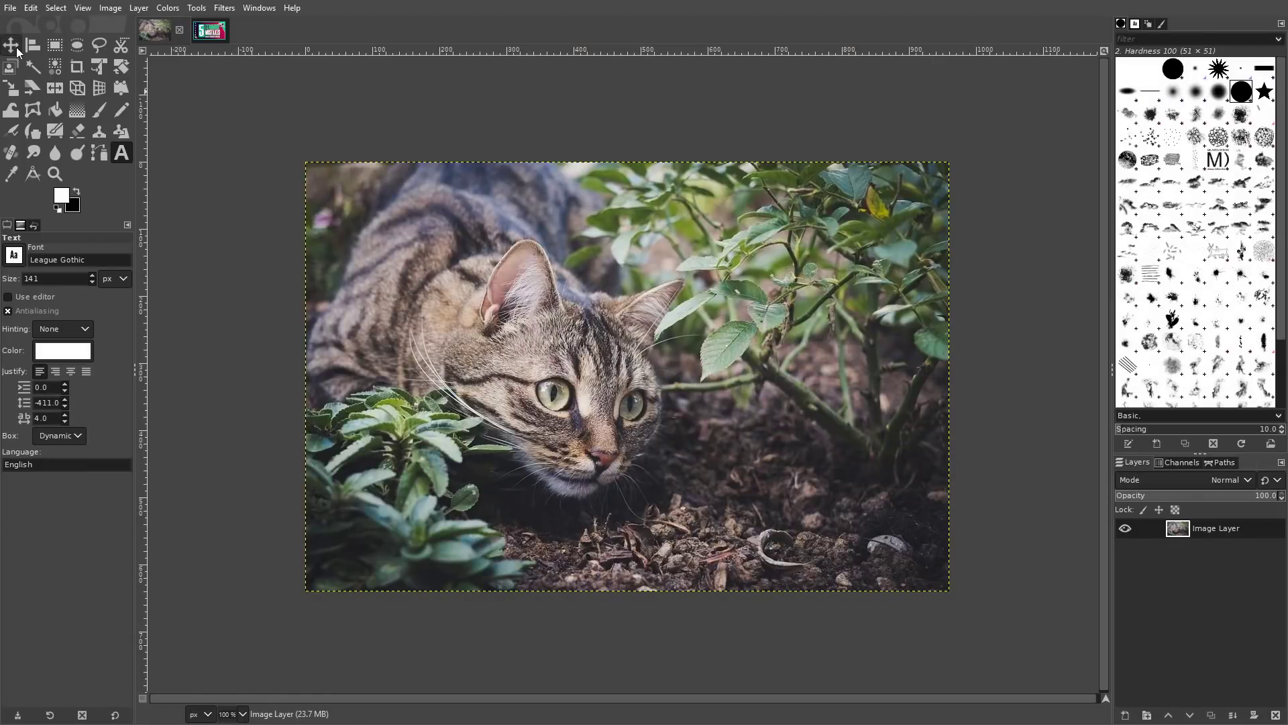
Step: Select the Move tool and toggle the Image Layer's visibility off and on twice
left_click(16, 49)
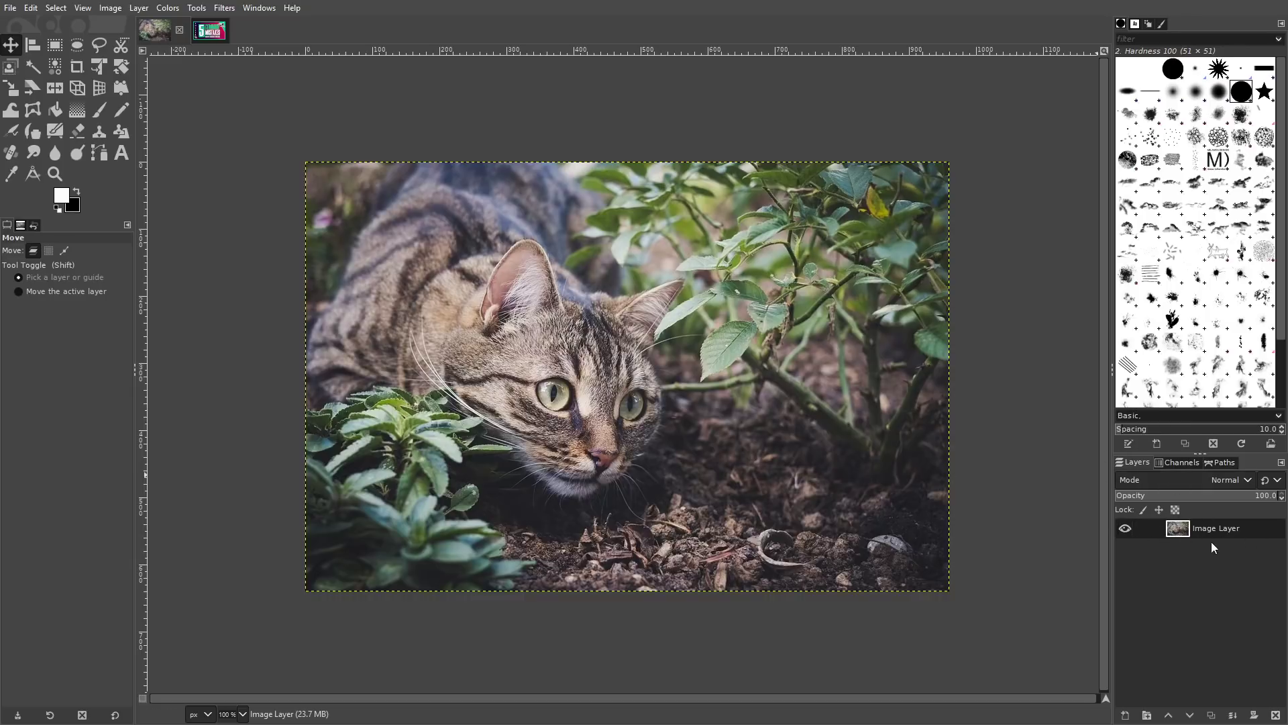
left_click(1125, 529)
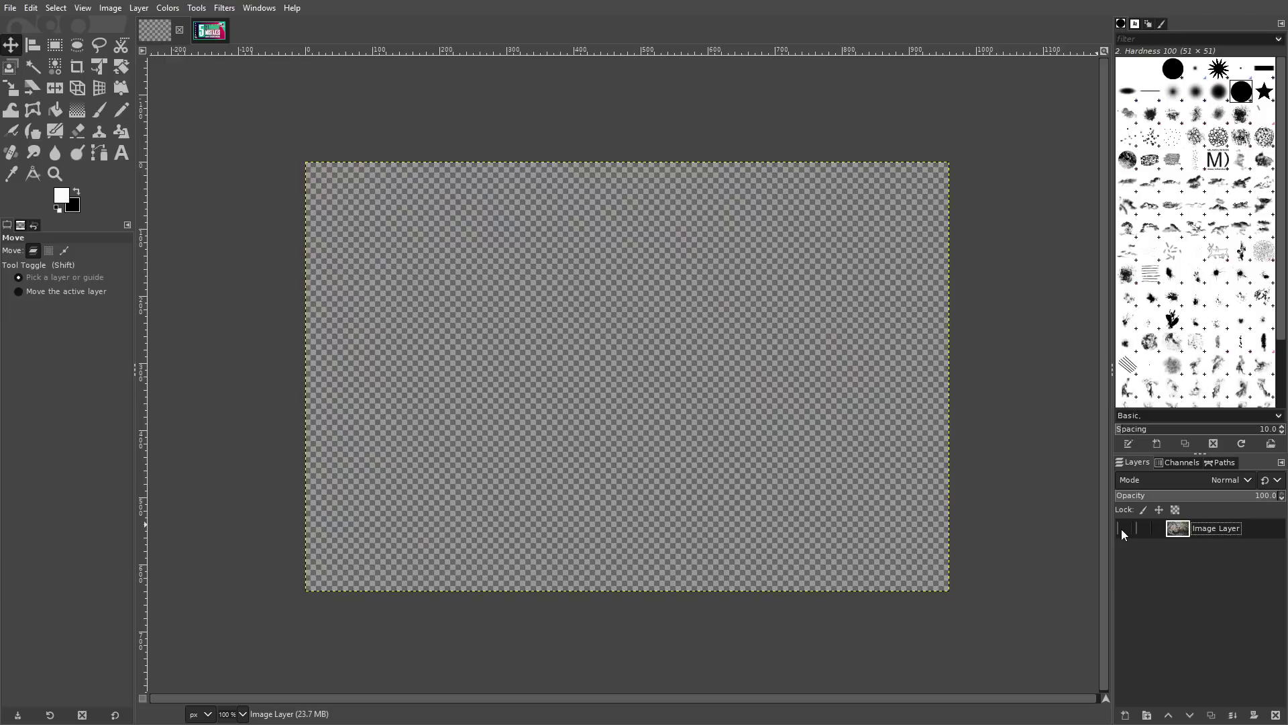
left_click(1124, 529)
left_click(1125, 528)
left_click(1125, 529)
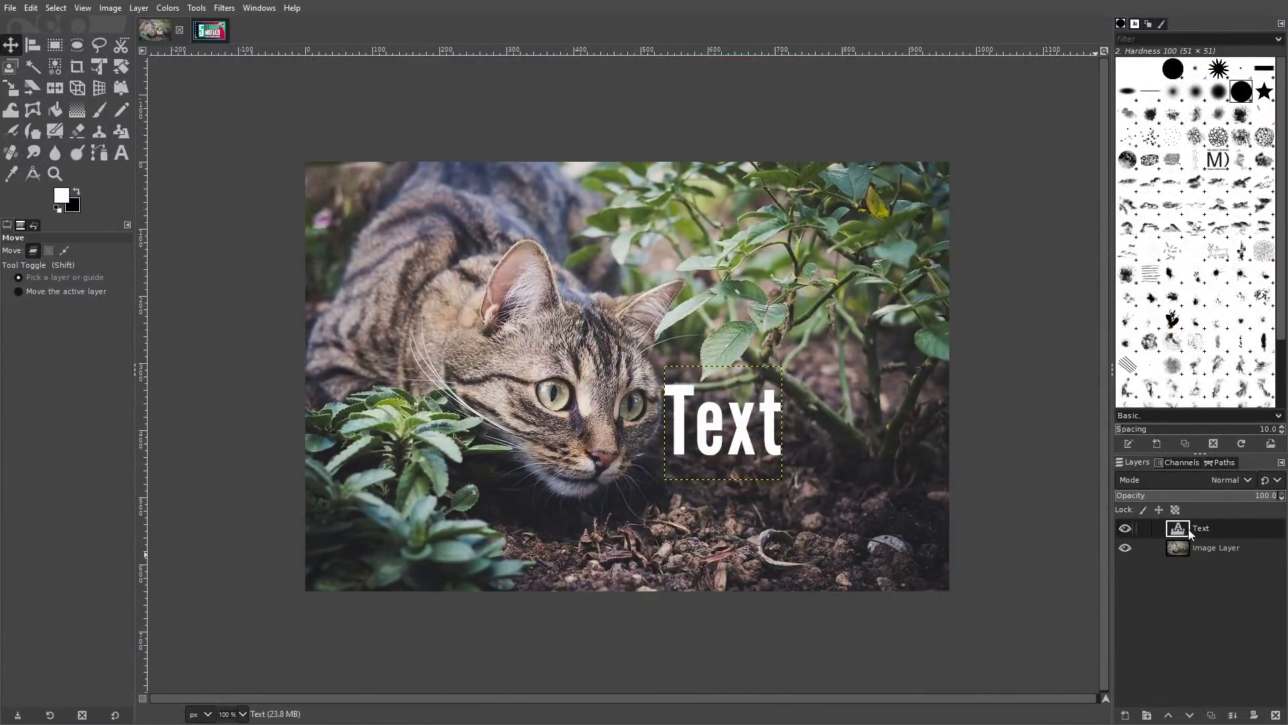
left_click(1205, 549)
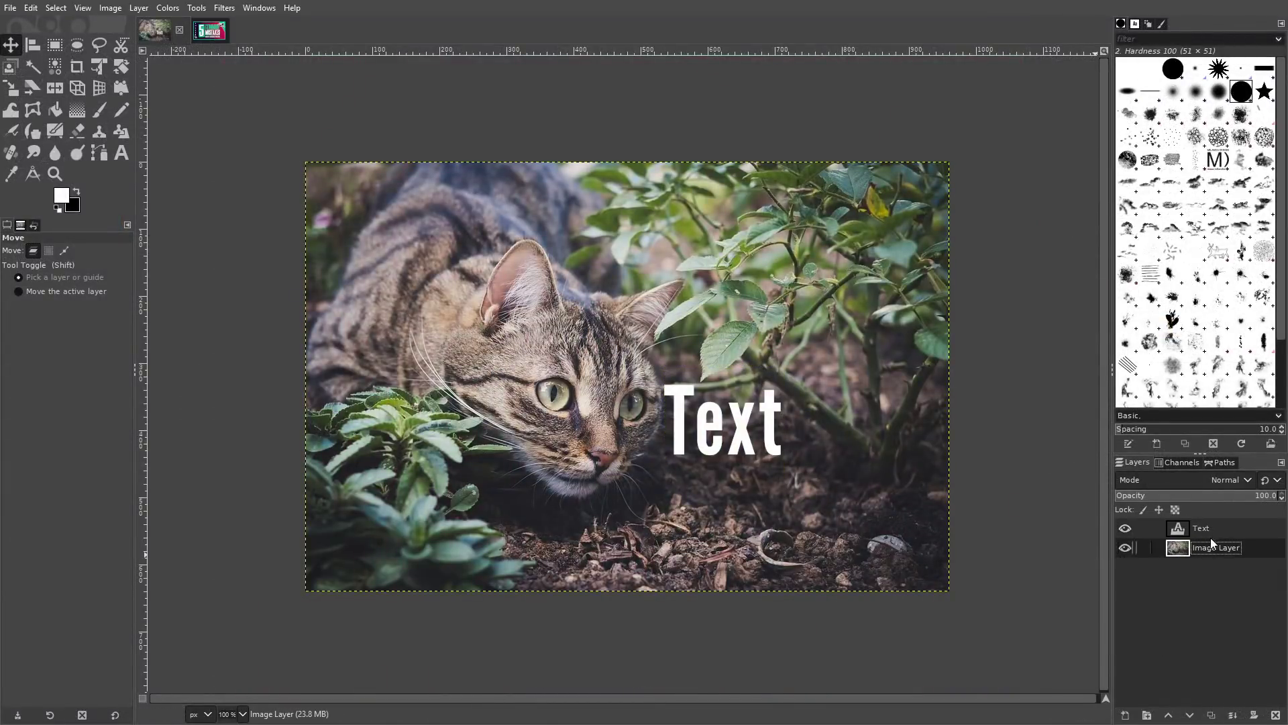
left_click(1212, 530)
left_click(1211, 549)
left_click(1213, 528)
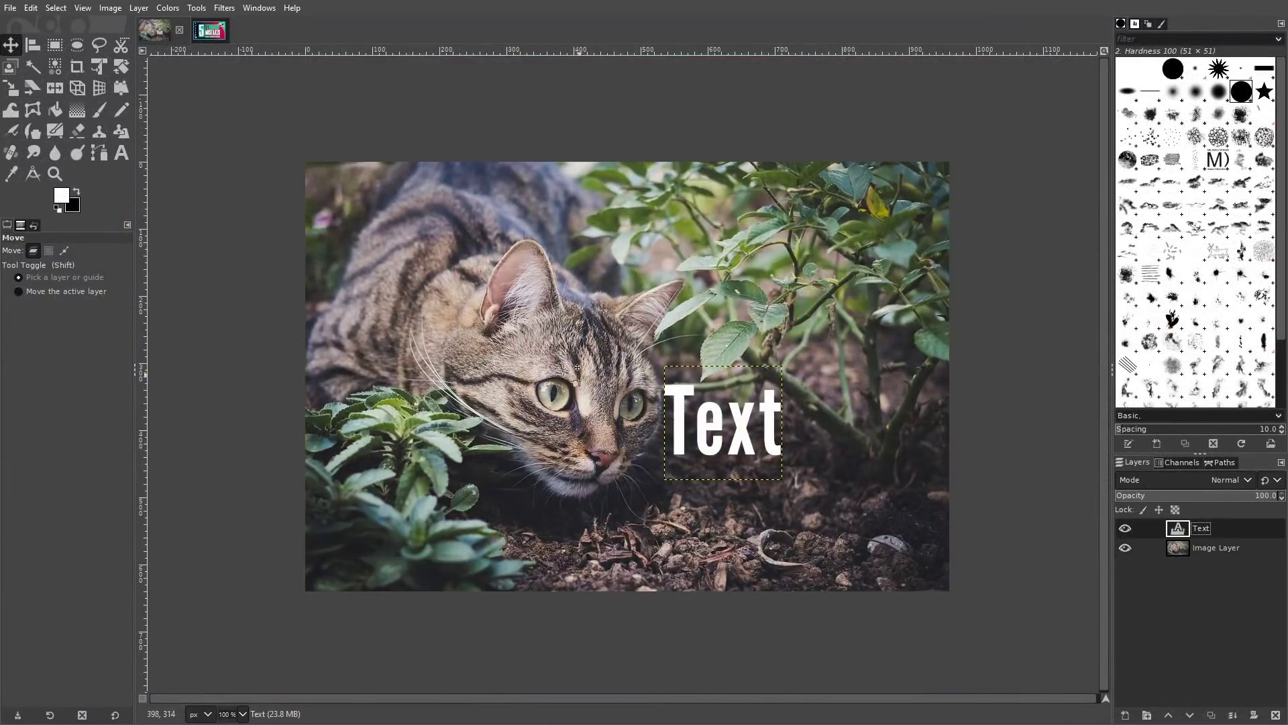
left_click(77, 131)
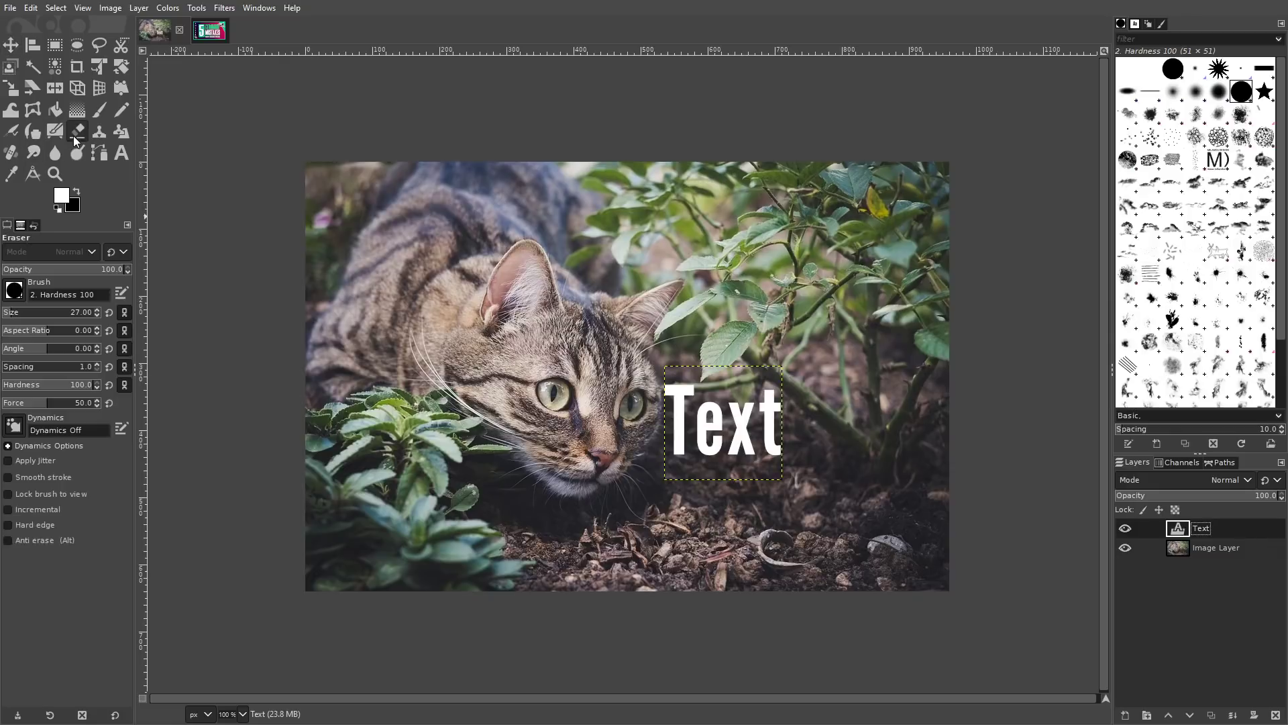
left_click(1220, 553)
left_click(1212, 528)
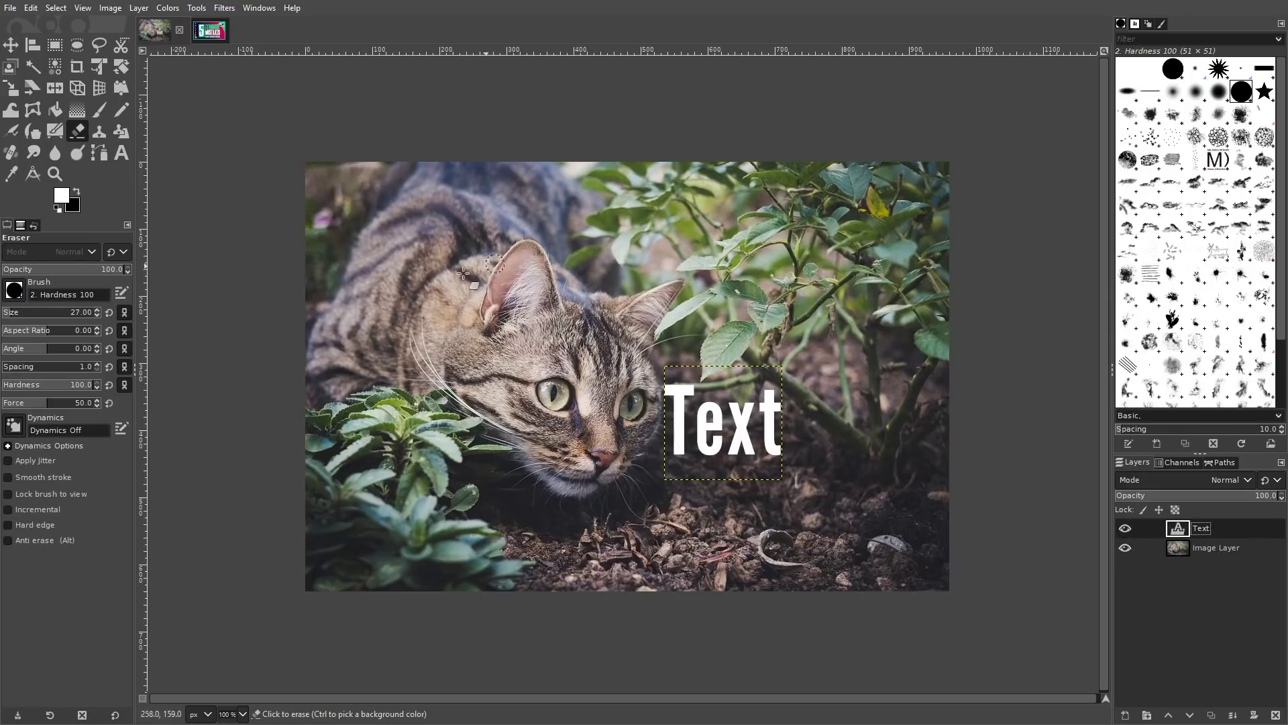
left_click(27, 317)
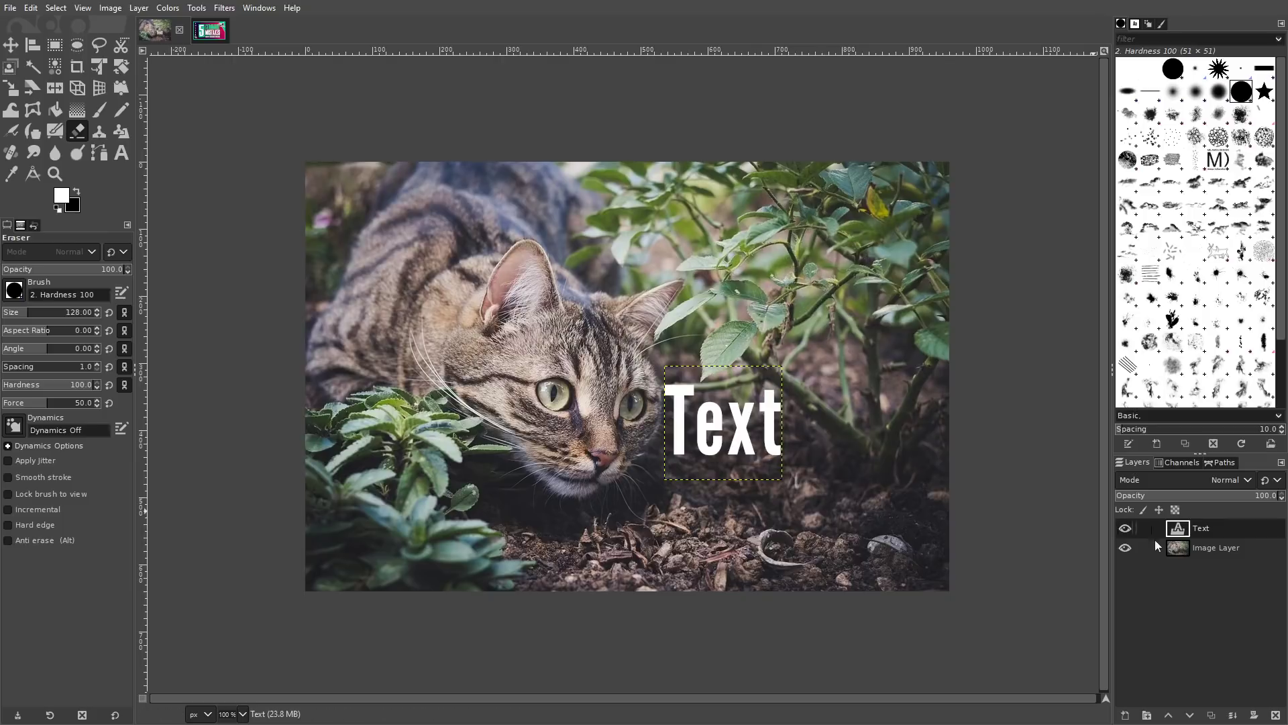
left_click(1224, 554)
left_click_drag(758, 250, 851, 309)
key("ctrl+z")
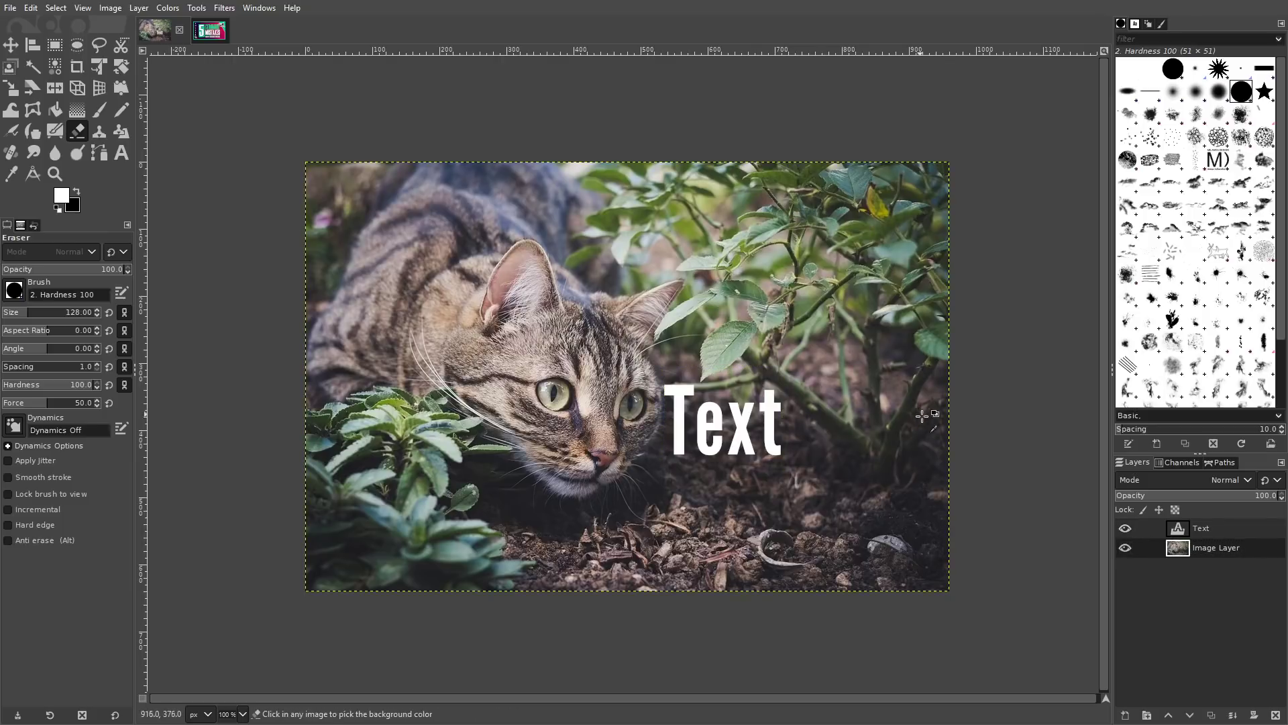
left_click(1212, 528)
left_click_drag(691, 419, 713, 430)
key("ctrl+z")
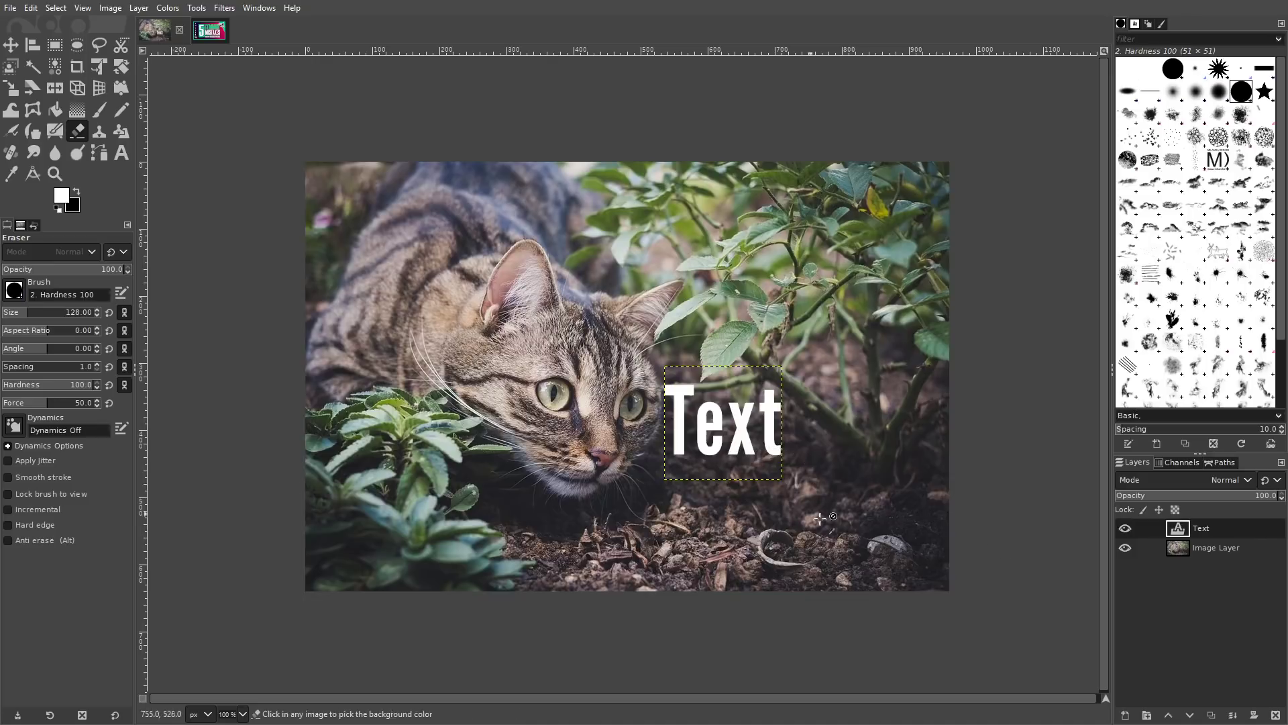
left_click(1199, 551)
mouse_move(859, 306)
left_mouse_down()
mouse_move(868, 363)
mouse_move(776, 496)
mouse_move(606, 342)
mouse_move(791, 349)
left_mouse_up()
key("ctrl+z")
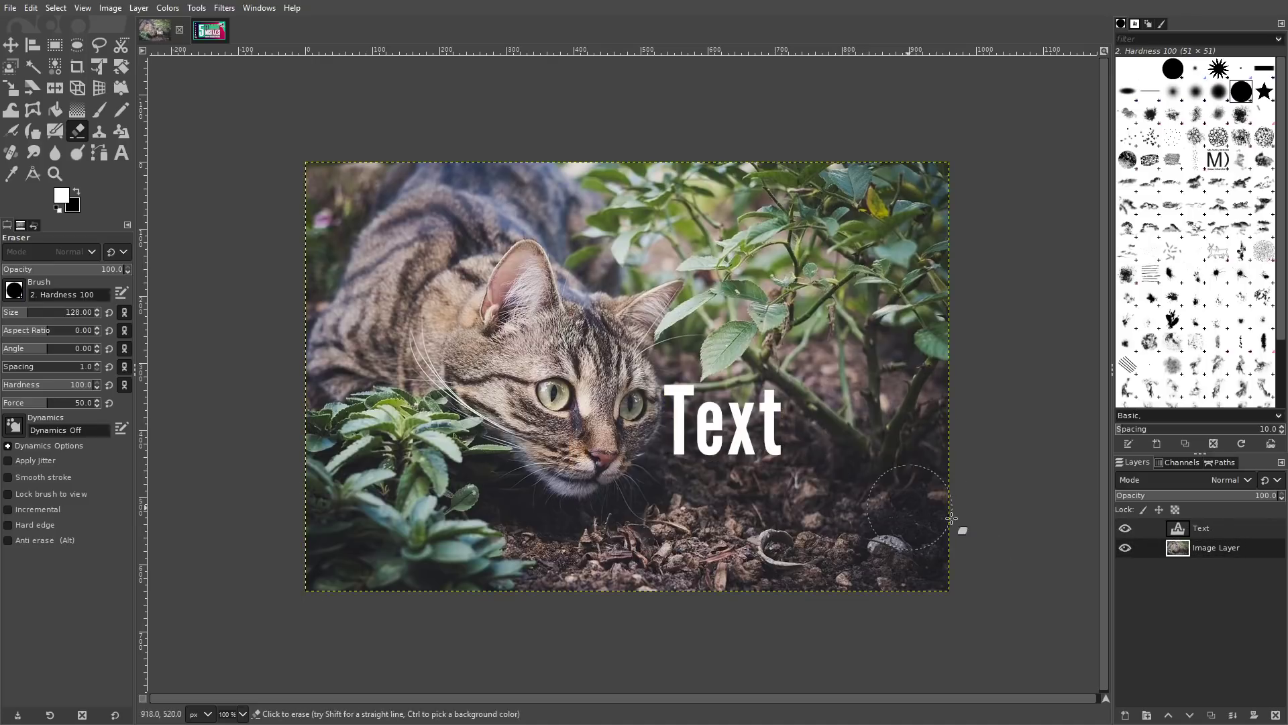
left_click(1211, 528)
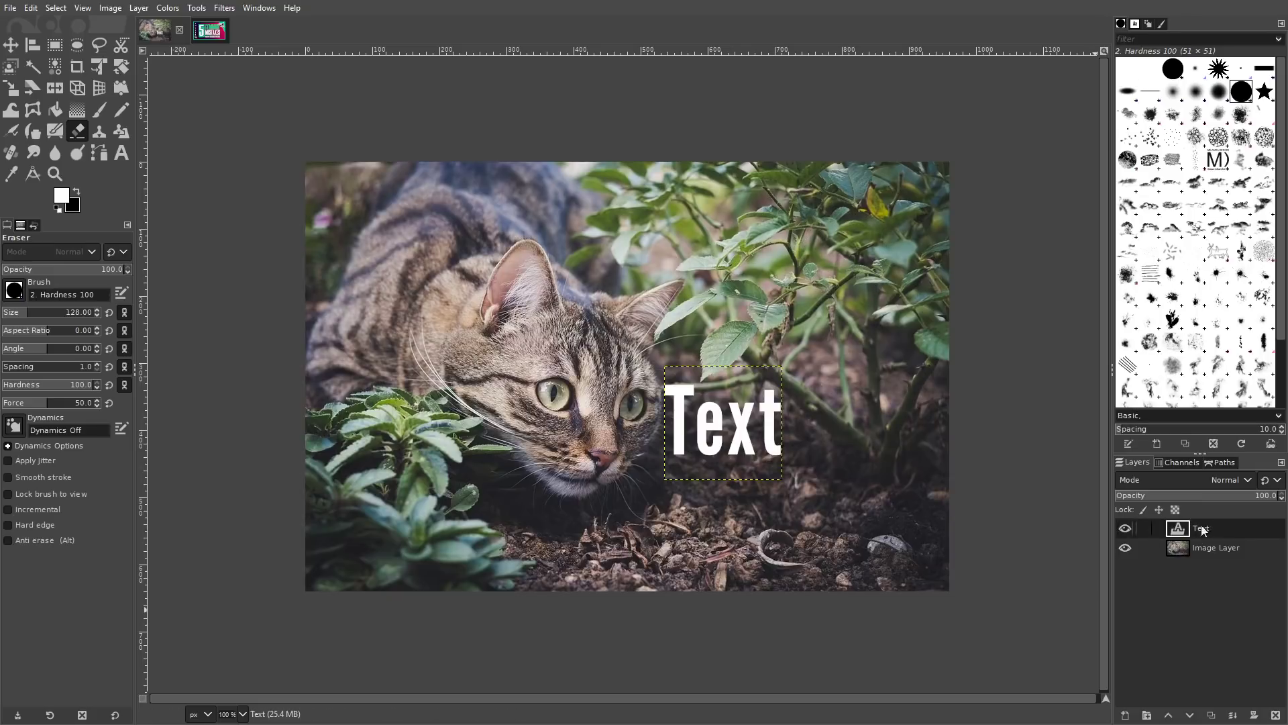
left_click_drag(780, 417, 758, 429)
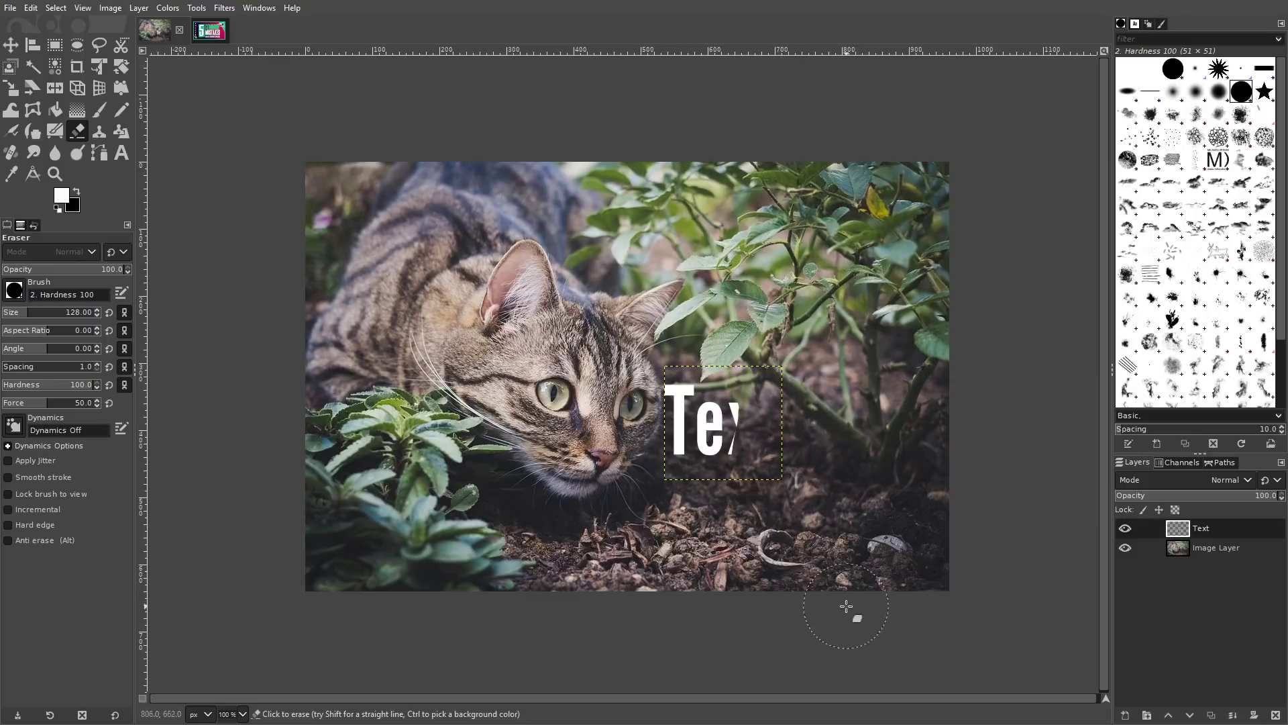
key("ctrl+z")
left_click(1215, 548)
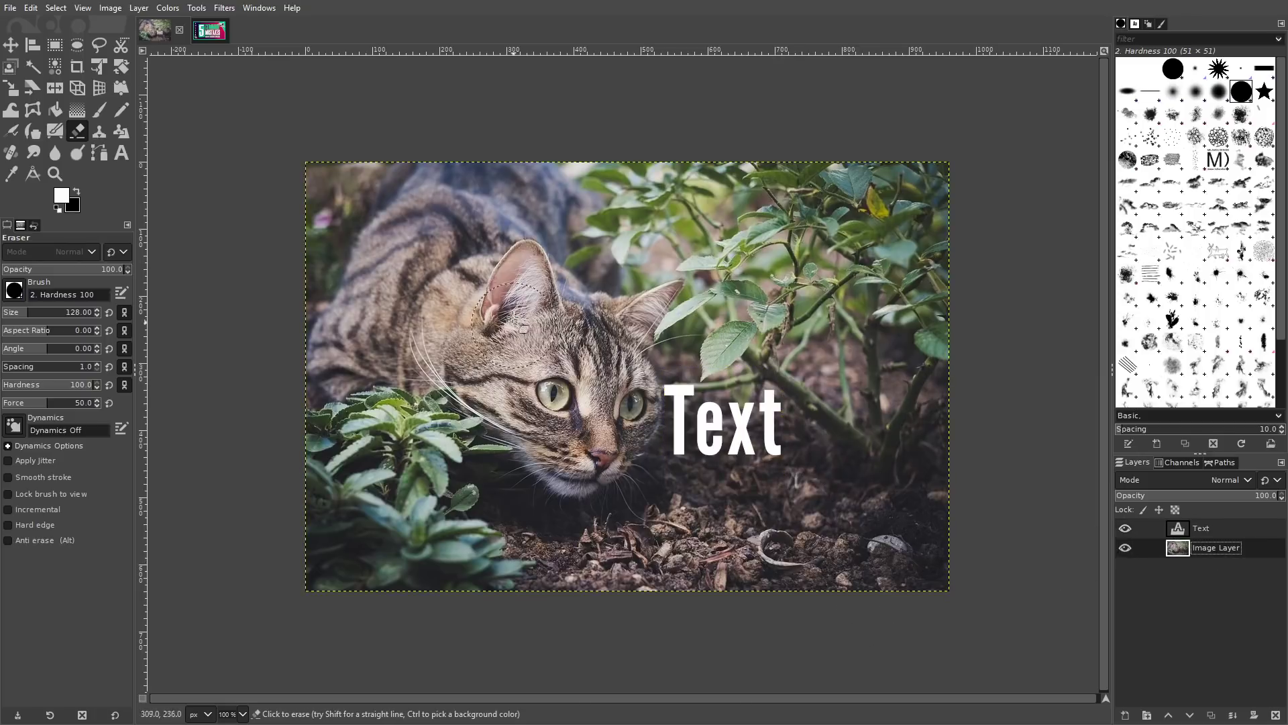
mouse_move(515, 320)
left_mouse_down()
mouse_move(485, 249)
mouse_move(477, 474)
mouse_move(666, 500)
mouse_move(669, 272)
mouse_move(515, 210)
left_mouse_up()
key("ctrl+z")
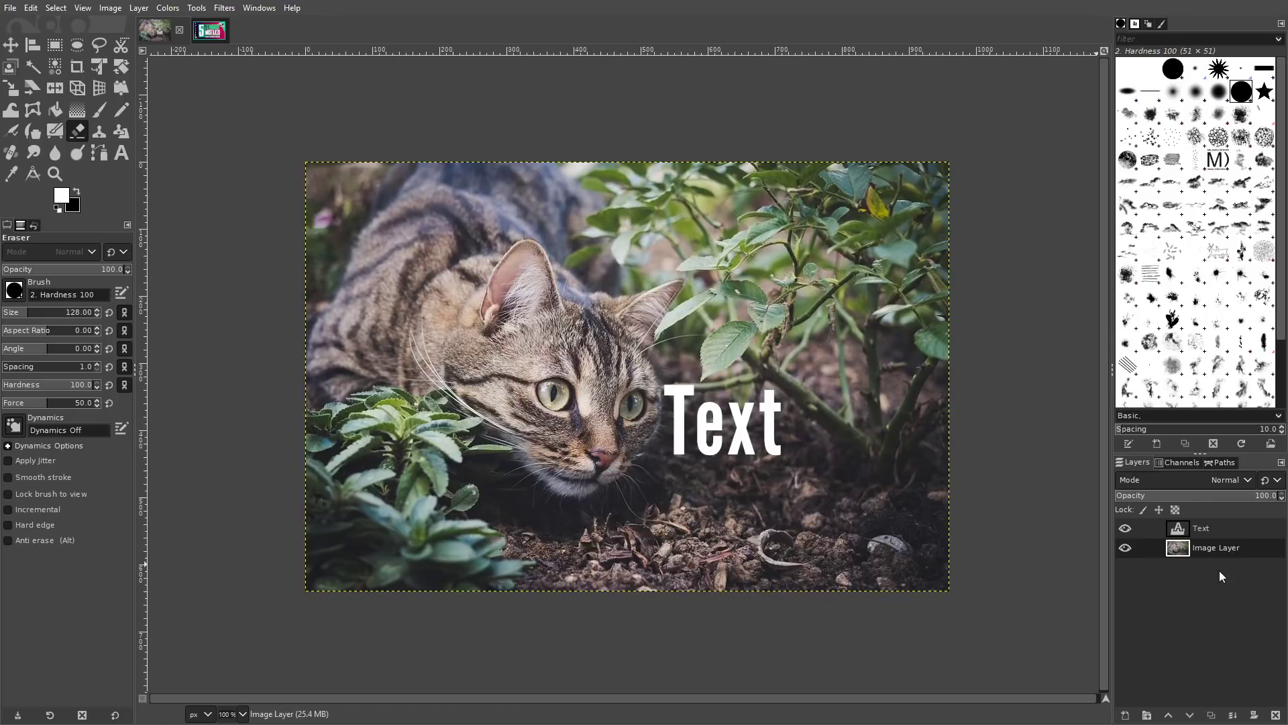
left_click(1201, 528)
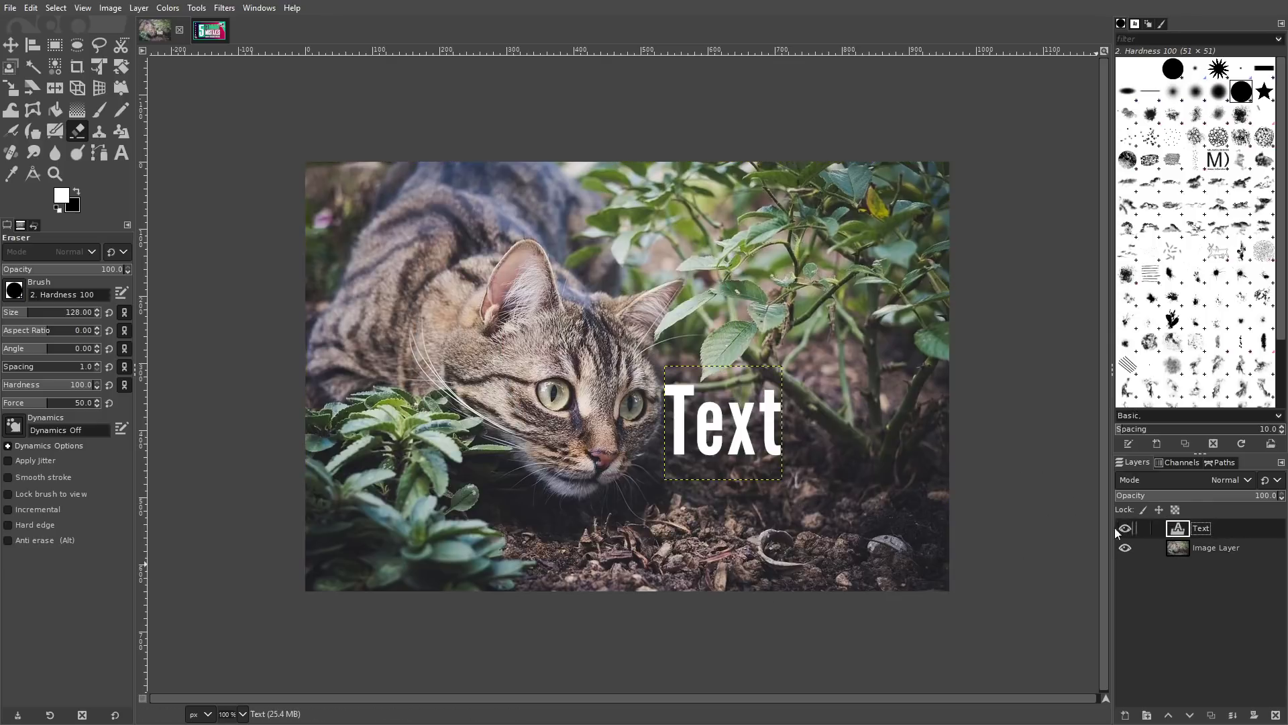
left_click(19, 45)
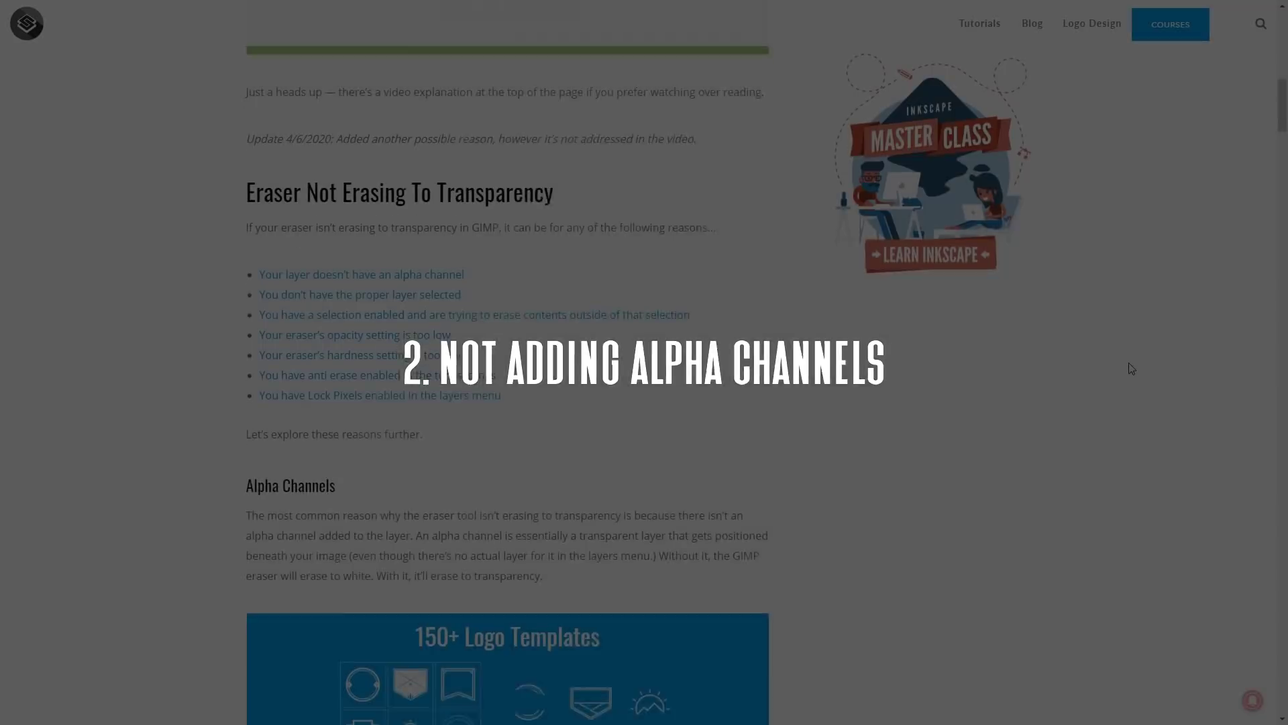
Step: Scroll the eraser article from Alpha Channels past Activate The Proper Layer to Selections
scroll(1128, 365, "down", 6)
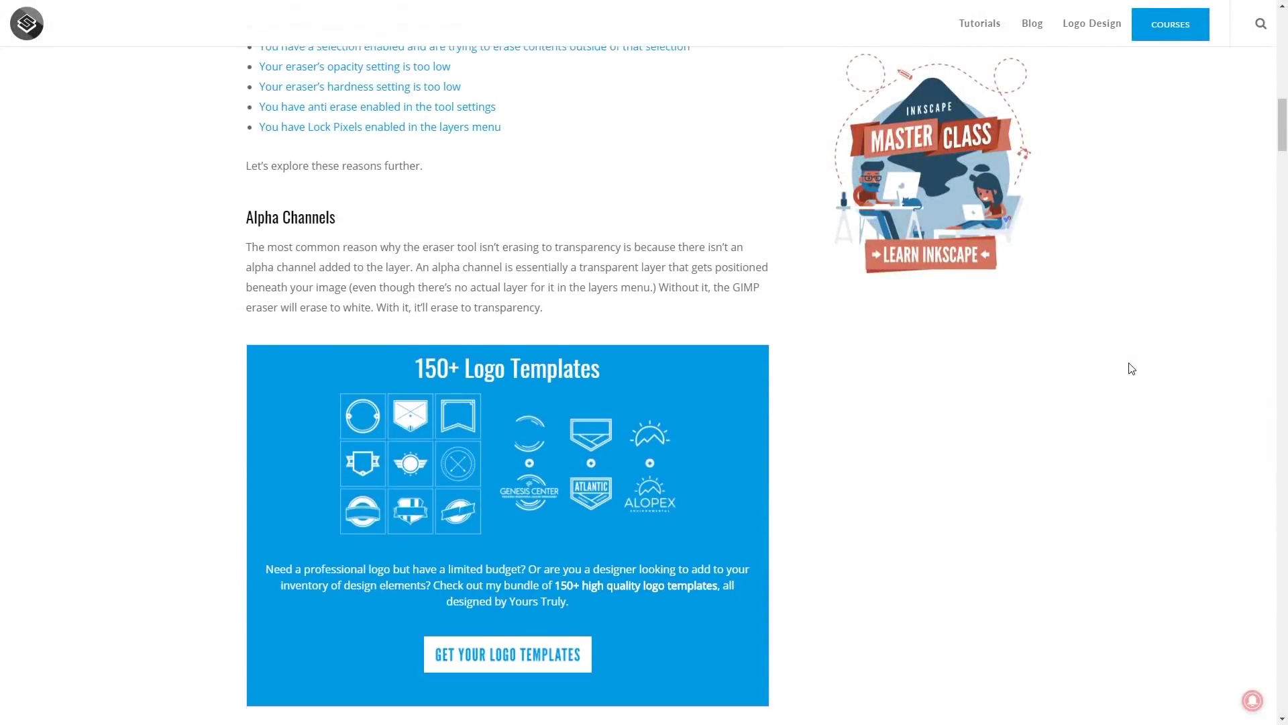
scroll(1132, 368, "down", 10)
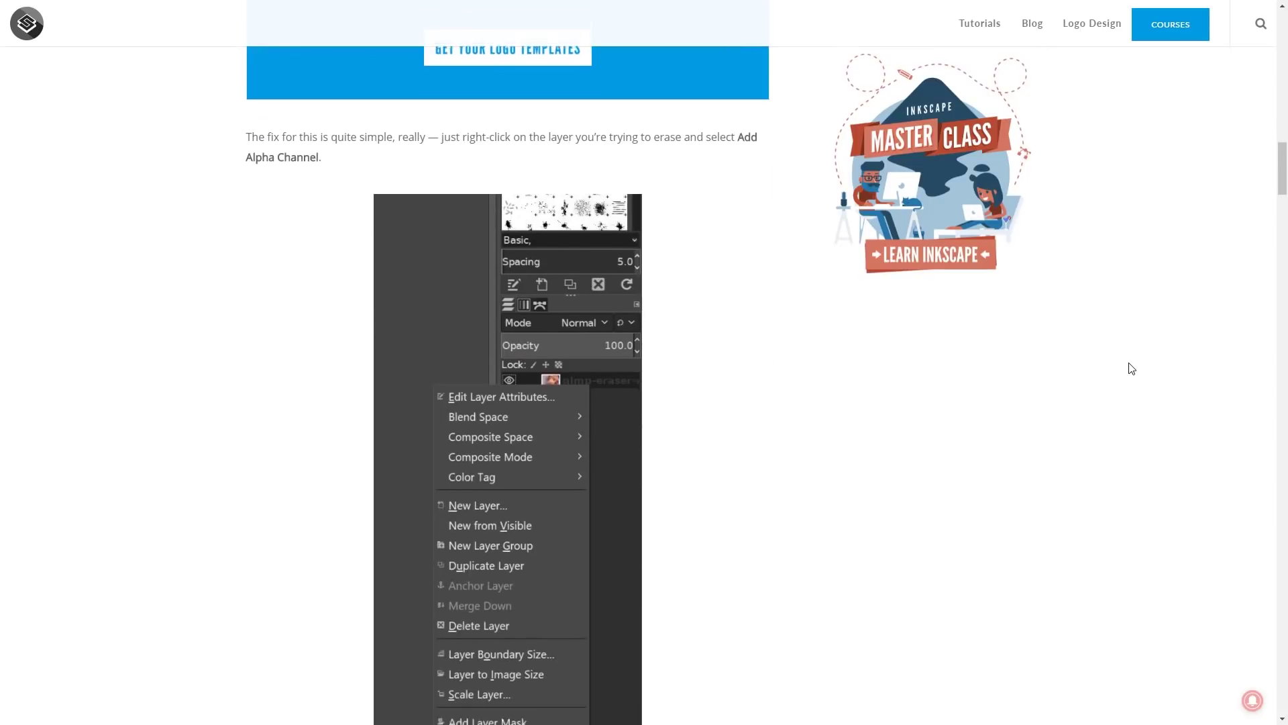
scroll(1132, 368, "down", 10)
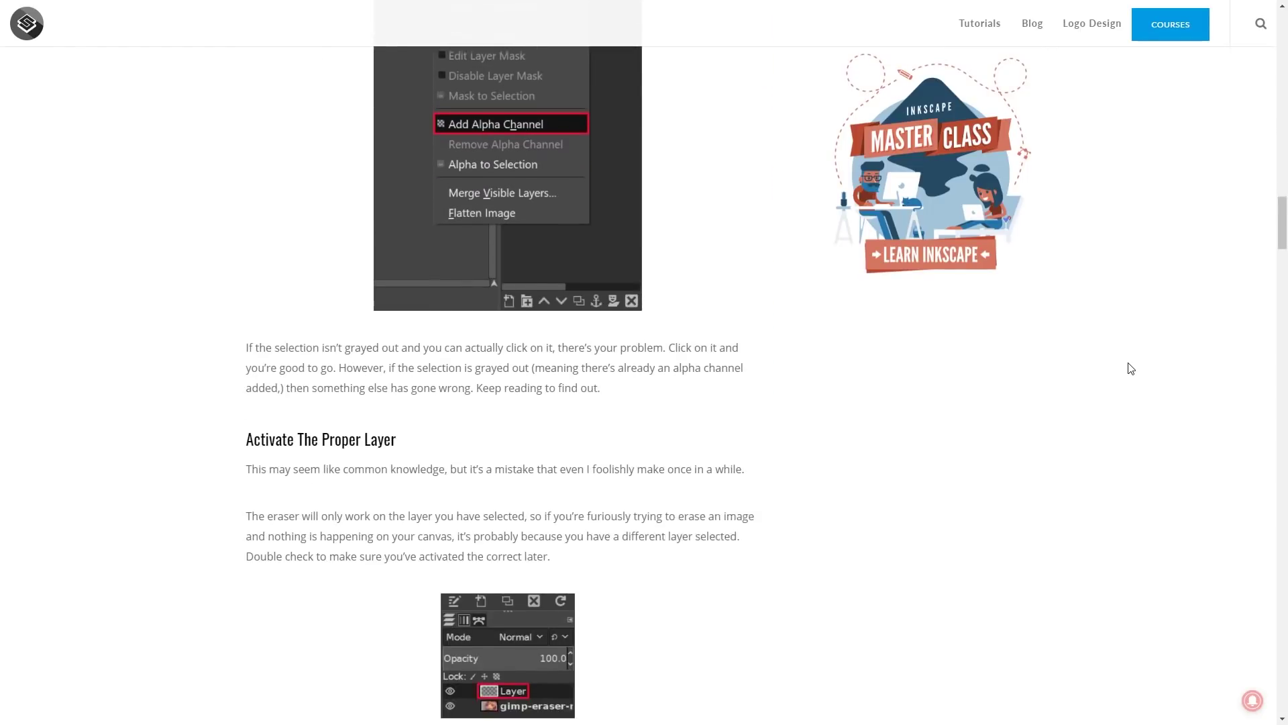
scroll(1131, 369, "down", 8)
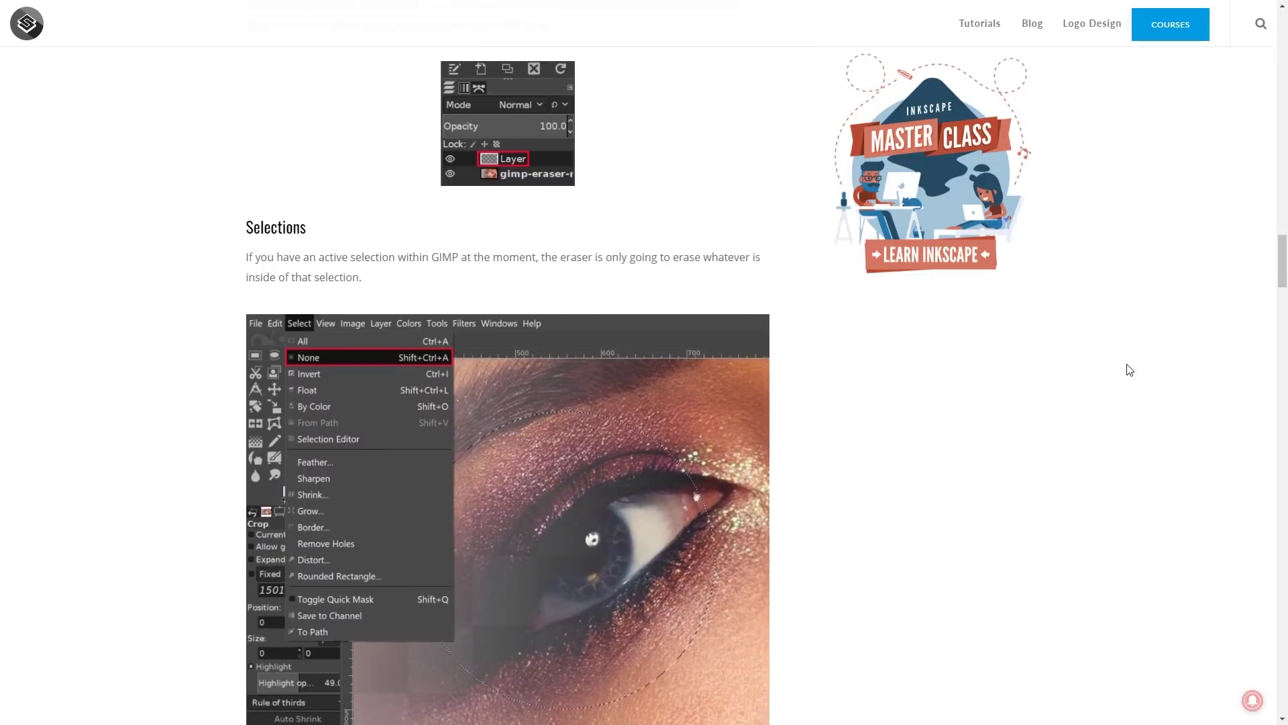
scroll(1129, 370, "down", 2)
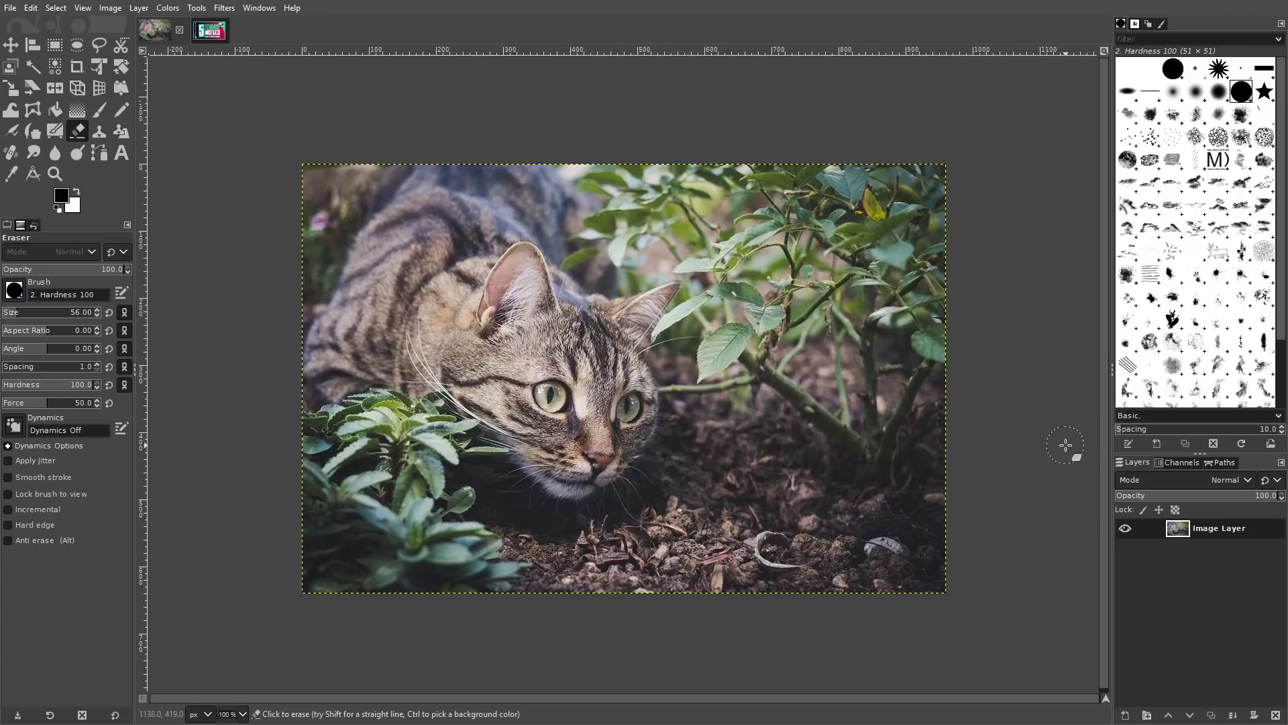
Step: Test and undo an eraser zigzag on the cat photo, then check the Channels tab and return to Layers
mouse_move(820, 364)
left_mouse_down()
mouse_move(726, 366)
mouse_move(725, 445)
mouse_move(757, 497)
mouse_move(616, 579)
left_mouse_up()
key("ctrl+z")
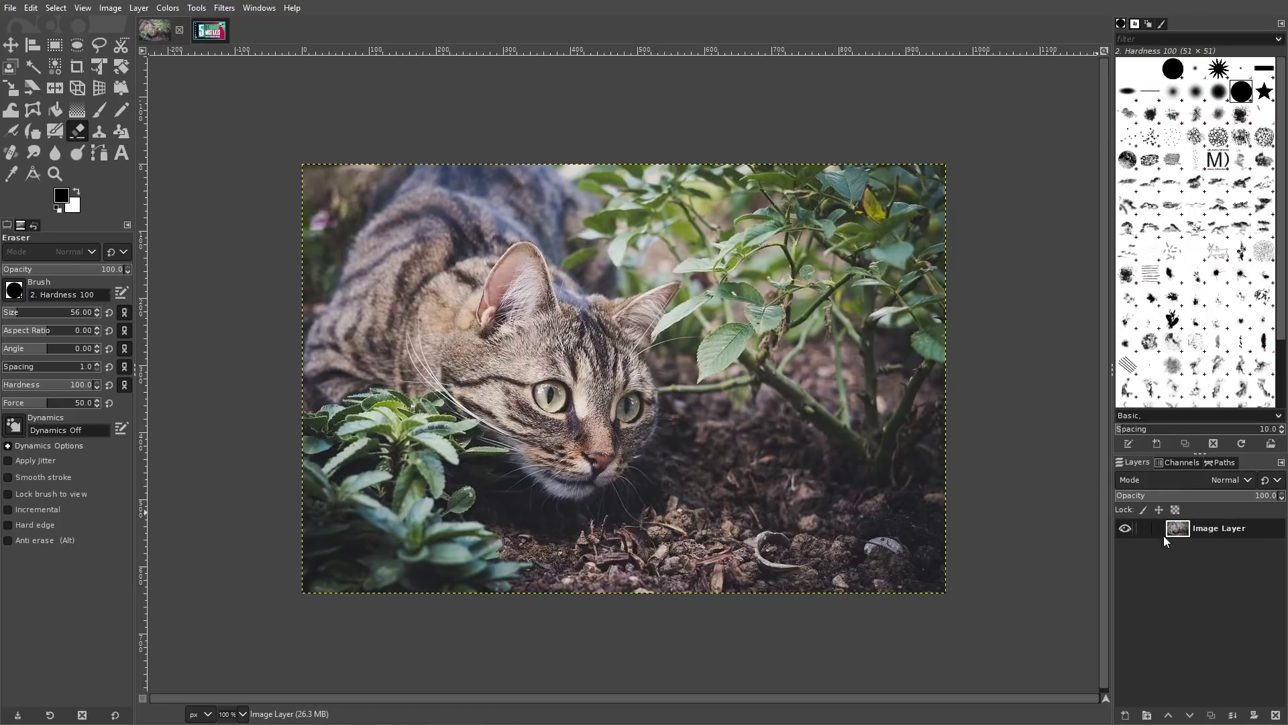
left_click(1173, 464)
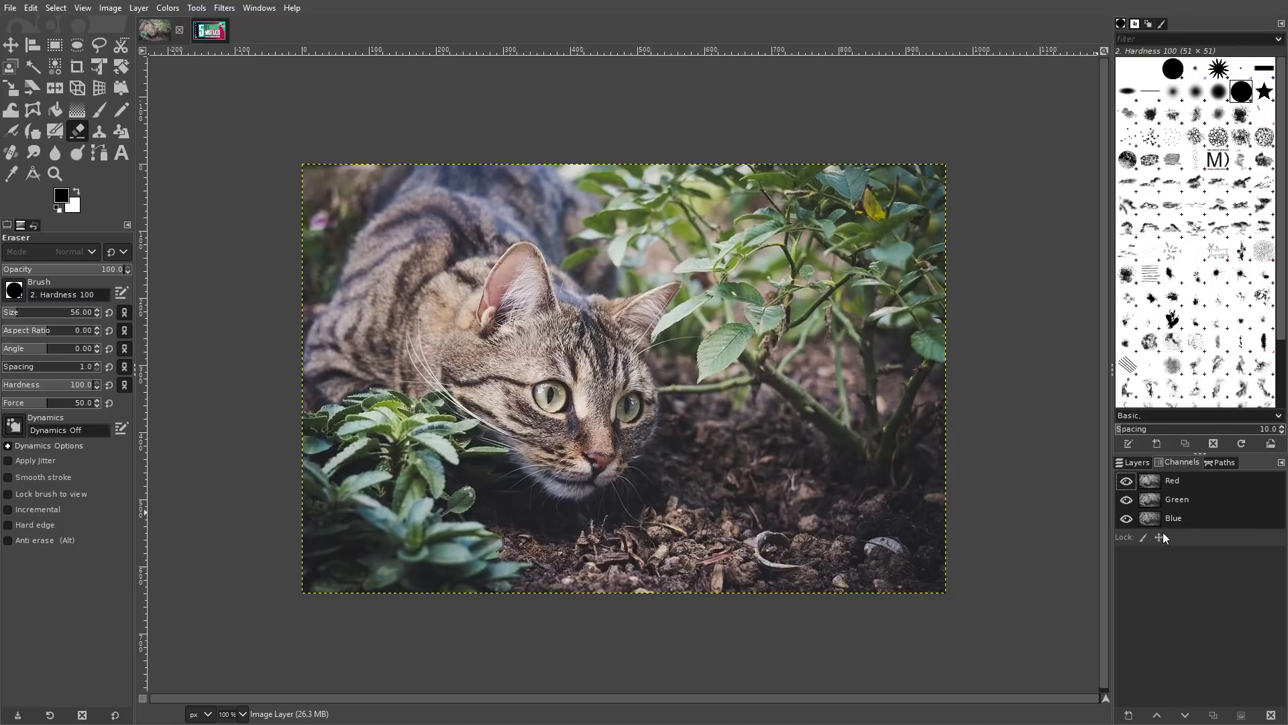
left_click(1140, 464)
left_click(1133, 462)
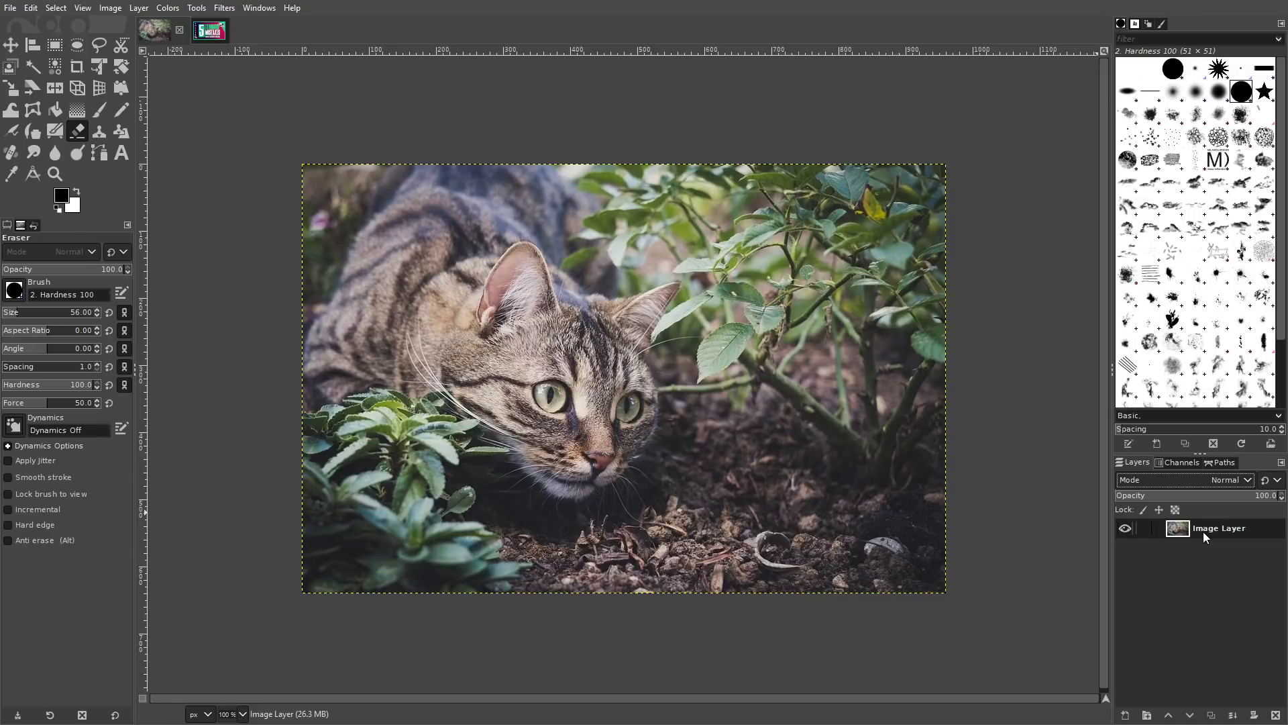
Step: Erase and undo again, then switch the eraser to the 2. Hardness 075 brush and test-undo a stroke
mouse_move(735, 275)
left_mouse_down()
mouse_move(689, 316)
mouse_move(814, 430)
mouse_move(778, 513)
mouse_move(811, 544)
mouse_move(886, 537)
left_mouse_up()
key("ctrl+z")
left_click(1218, 91)
mouse_move(775, 292)
left_mouse_down()
mouse_move(756, 419)
mouse_move(769, 499)
mouse_move(708, 473)
mouse_move(838, 375)
mouse_move(722, 357)
mouse_move(815, 496)
mouse_move(898, 396)
mouse_move(877, 358)
mouse_move(901, 267)
mouse_move(742, 270)
mouse_move(725, 289)
left_mouse_up()
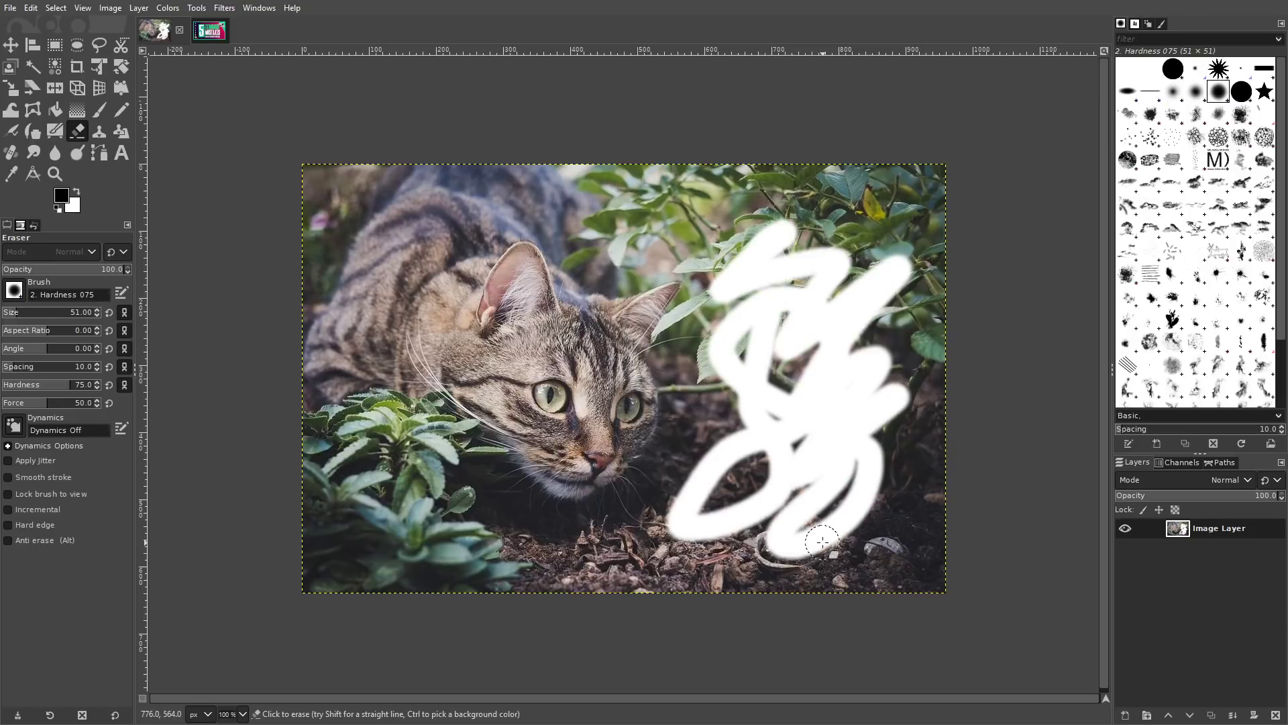
key("ctrl+z")
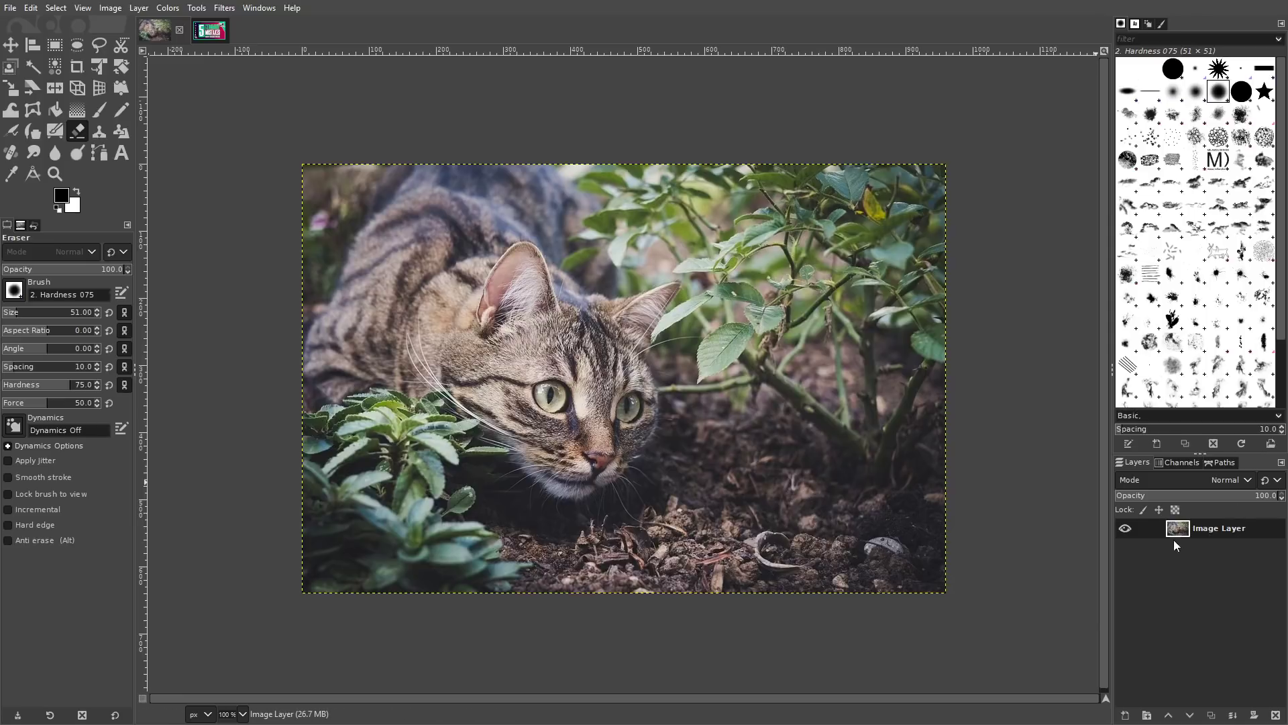
Step: Add an alpha channel to the cat photo layer and erase patches of it to transparency
right_click(1198, 530)
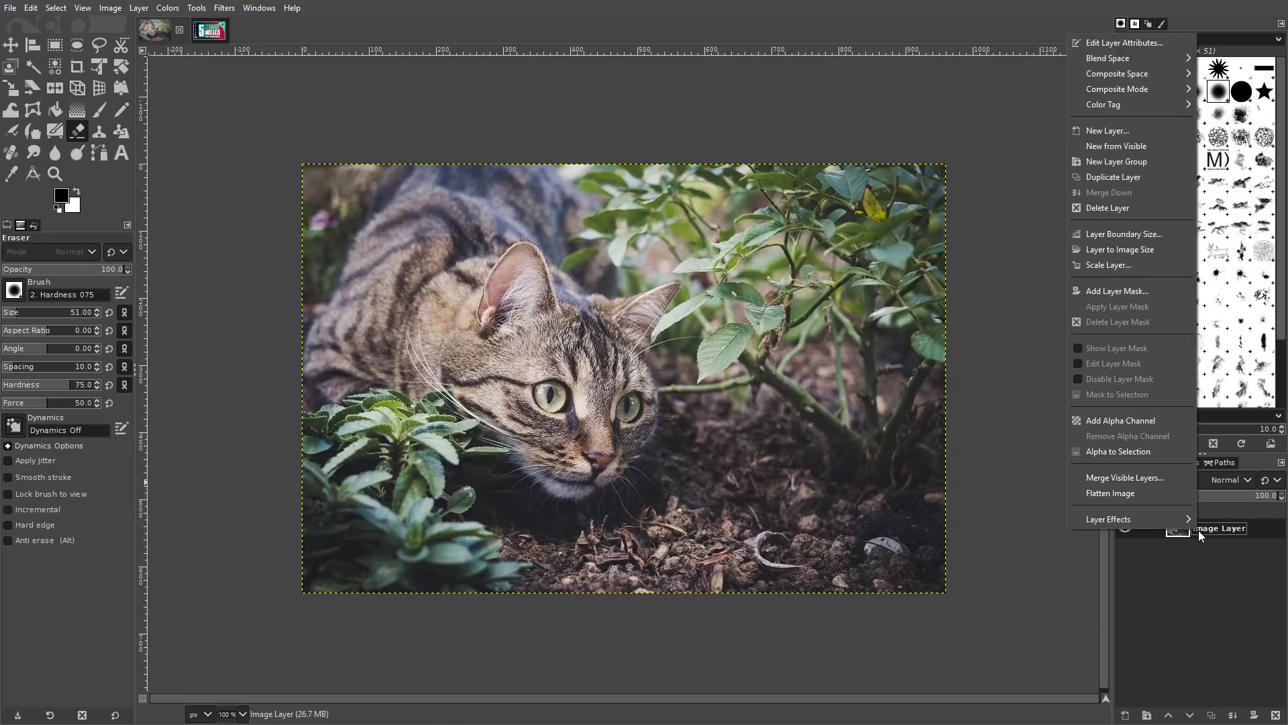
left_click(1138, 420)
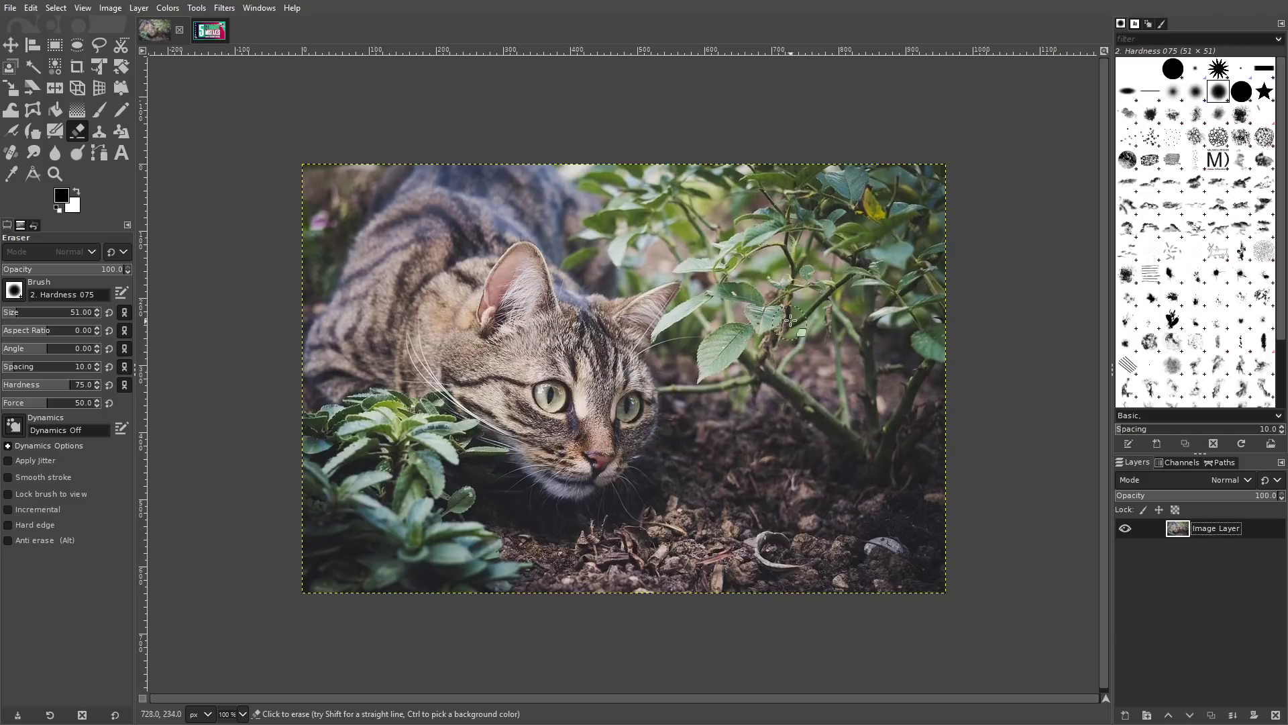
mouse_move(807, 285)
left_mouse_down()
mouse_move(684, 577)
mouse_move(846, 342)
mouse_move(664, 496)
mouse_move(886, 390)
left_mouse_up()
scroll(798, 439, "up", 3)
scroll(799, 440, "down", 3)
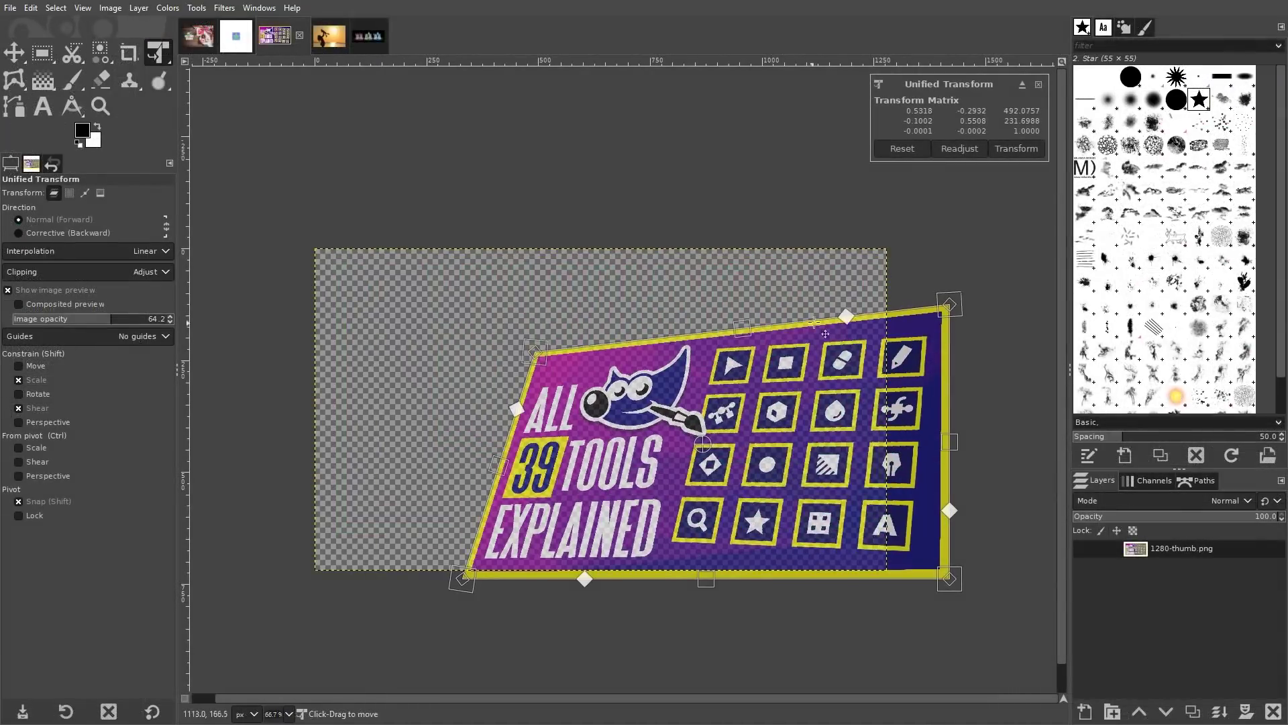
Step: Skew the All 39 Tools thumbnail with a free transform
left_click_drag(658, 570, 703, 544)
left_click_drag(760, 186, 819, 289)
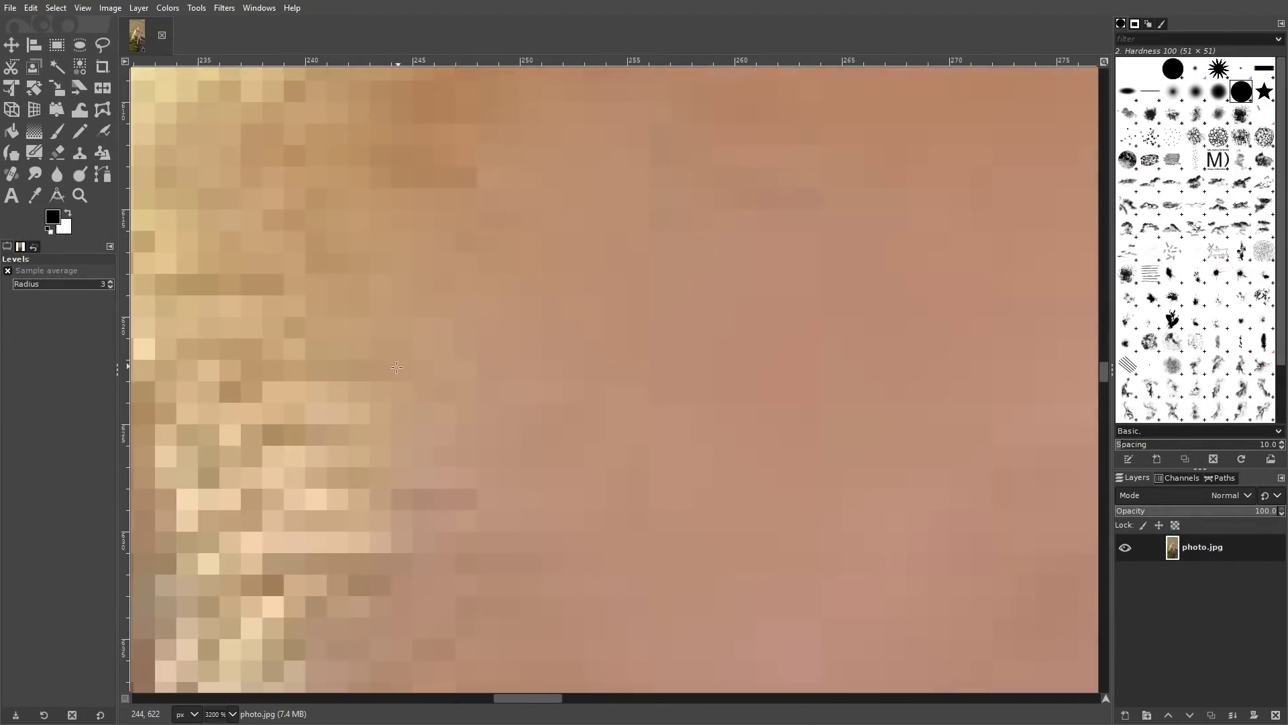
scroll(396, 367, "left", 10)
scroll(396, 367, "down", 5)
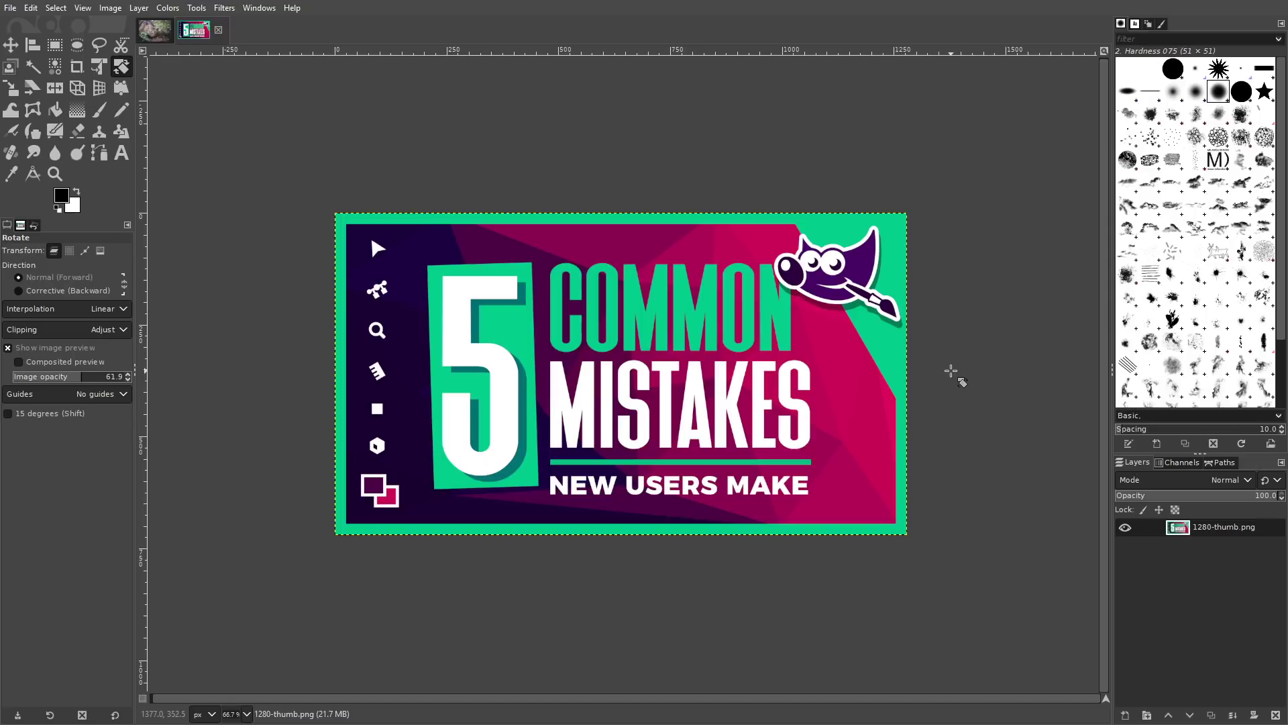
Step: Tilt the 5 Common Mistakes thumbnail, then rotate it about 12° and undo that rotation
left_click_drag(900, 161, 959, 282)
key("Return")
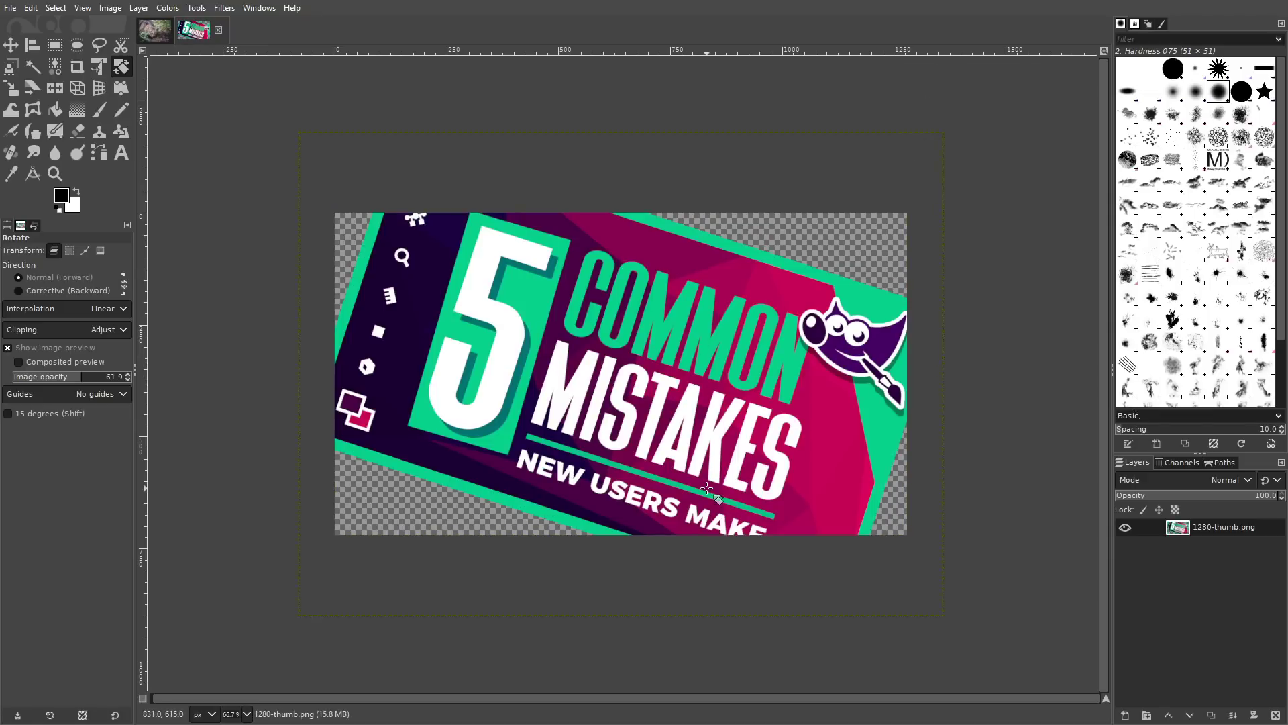
left_click_drag(972, 265, 979, 343)
key("Return")
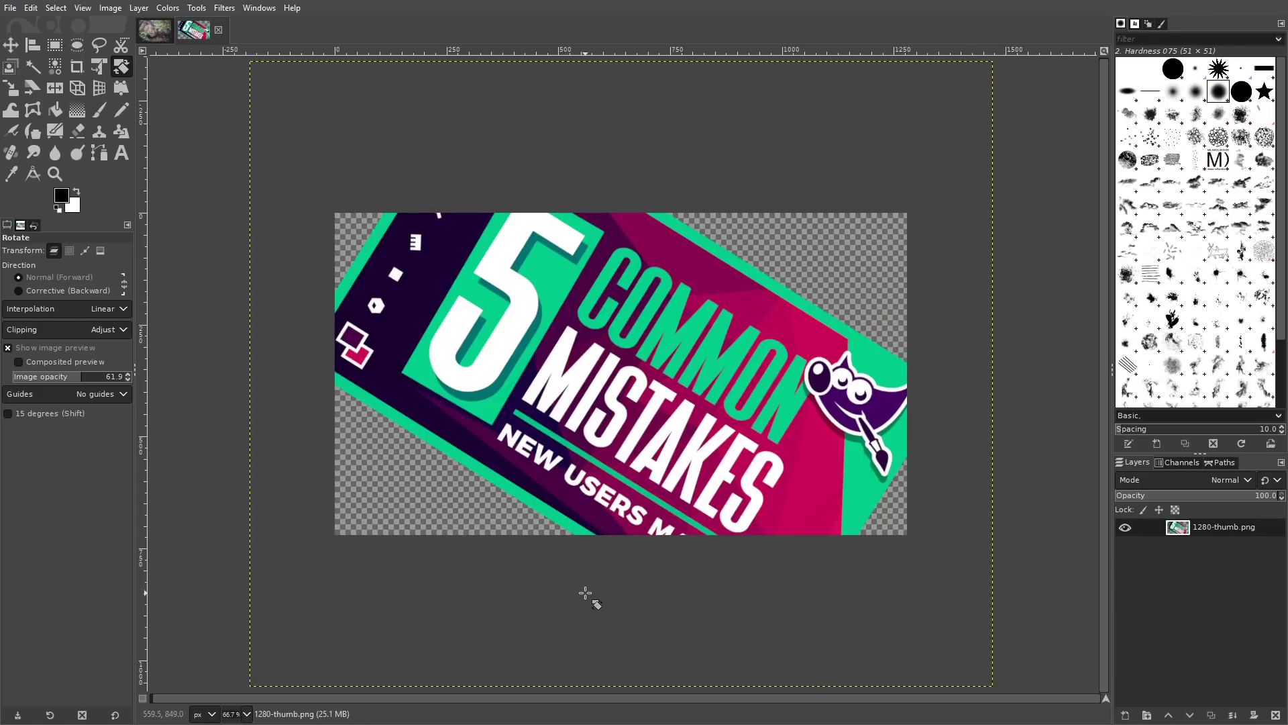
key("ctrl+z")
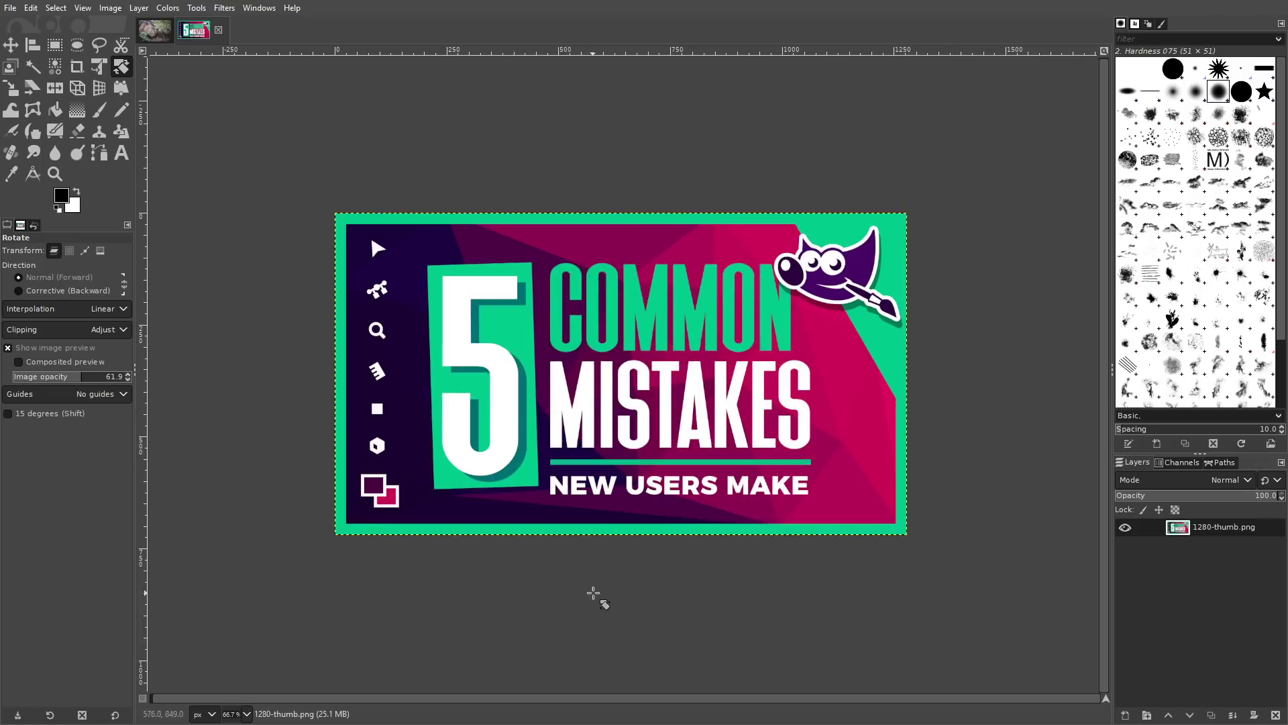
Step: Rotate the thumbnail 42.5° so its corners clip, then undo it from the Edit menu
left_click_drag(896, 237, 858, 431)
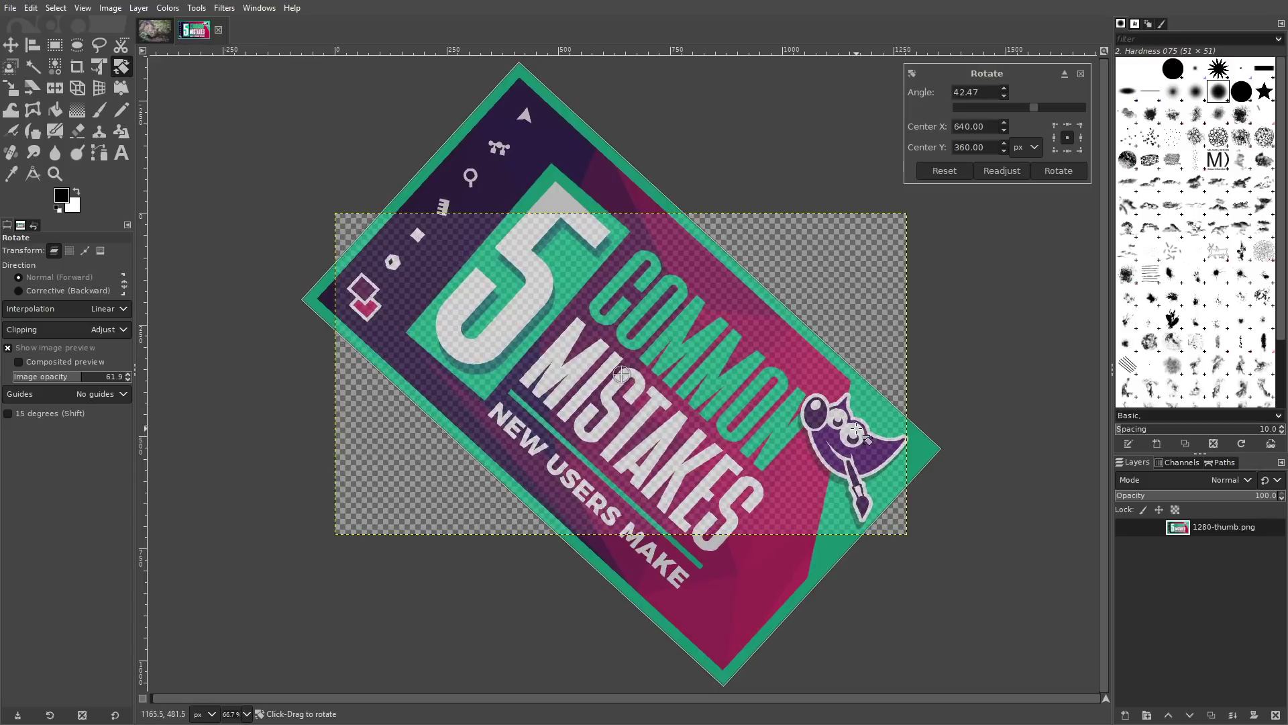
key("Return")
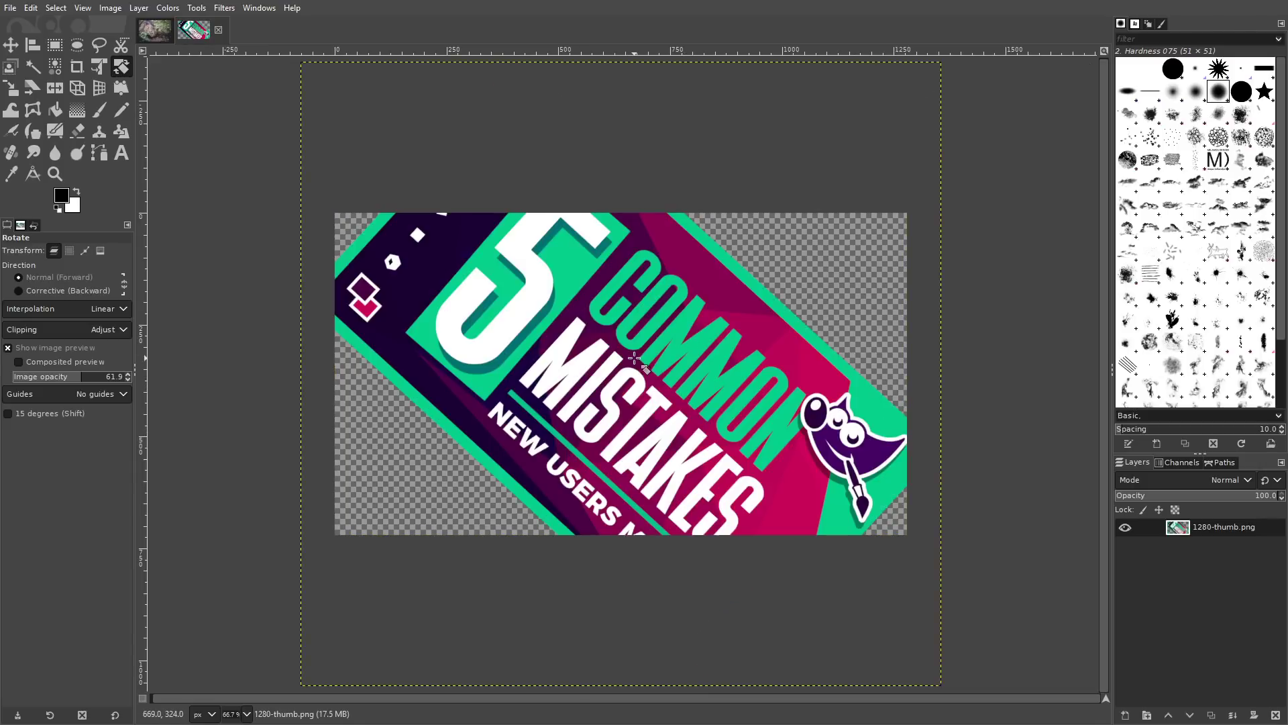
left_click(30, 7)
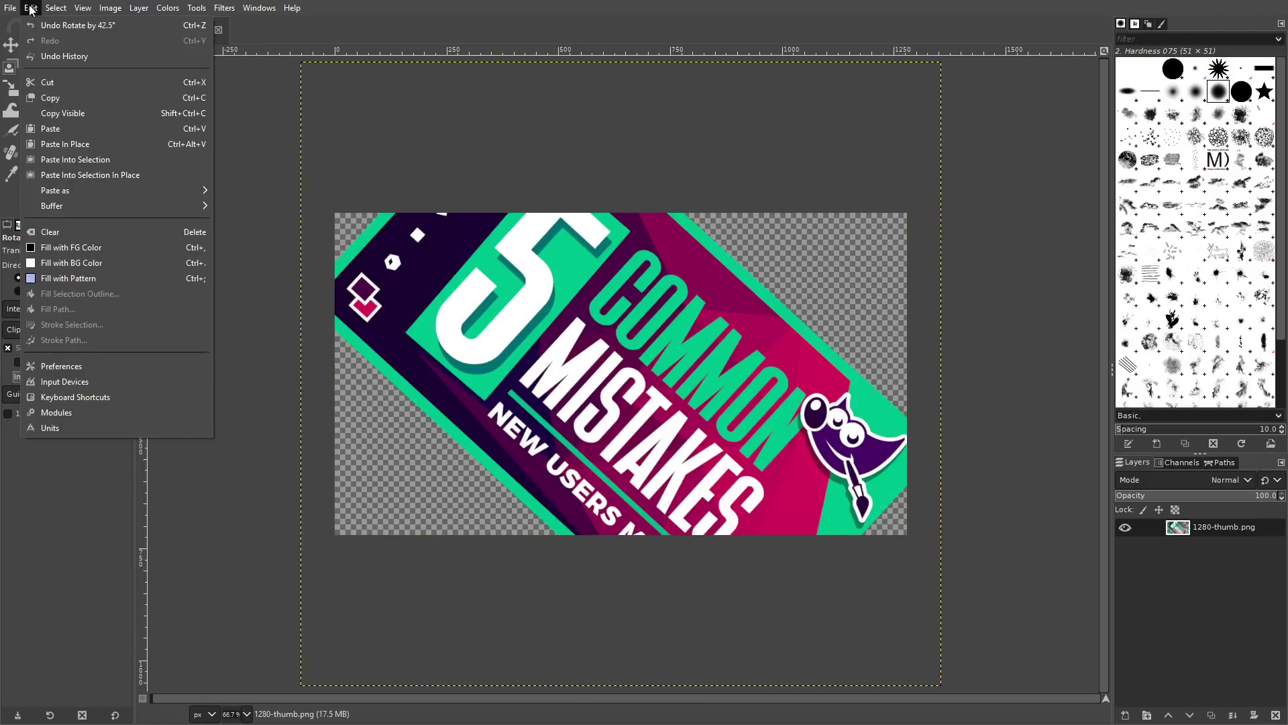
left_click(67, 25)
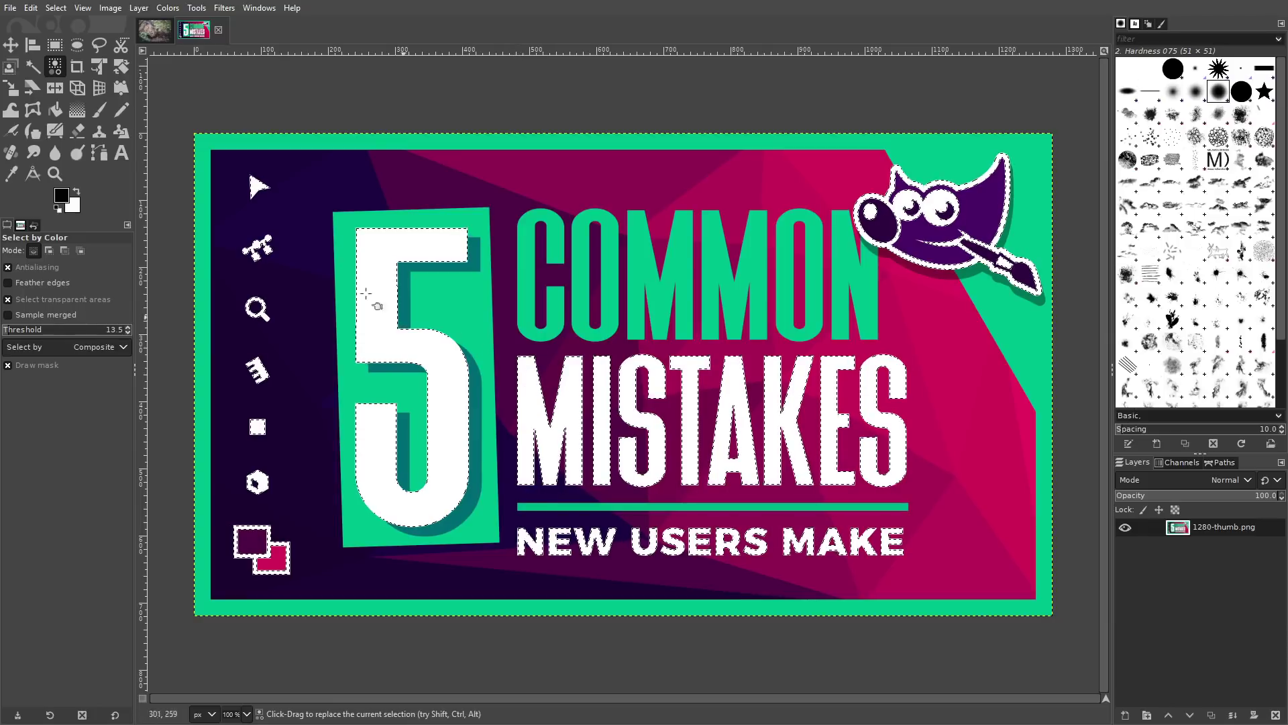
Step: Paint black over the selected MISTAKES letters, undo it, then erase parts of the M, I and S
left_click(104, 108)
key("2")
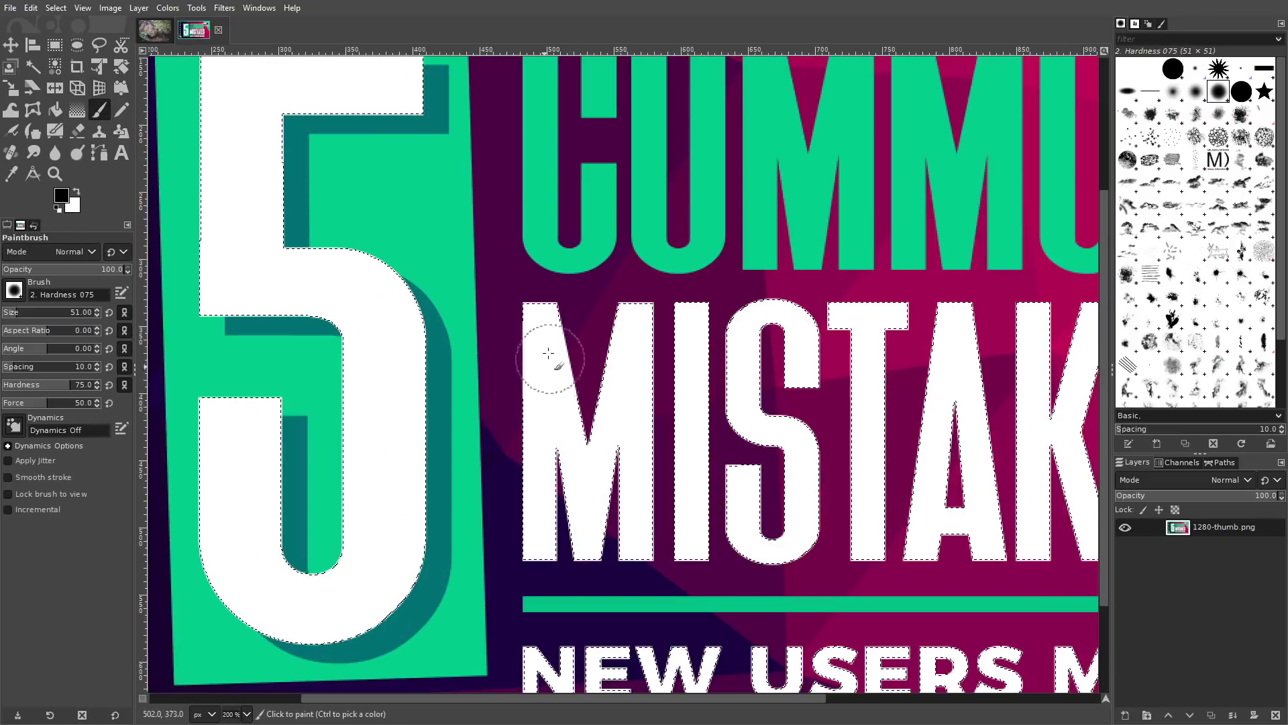
mouse_move(538, 345)
left_mouse_down()
mouse_move(533, 315)
mouse_move(485, 424)
mouse_move(619, 337)
mouse_move(630, 392)
mouse_move(551, 564)
mouse_move(640, 517)
mouse_move(824, 346)
mouse_move(949, 310)
mouse_move(874, 525)
left_mouse_up()
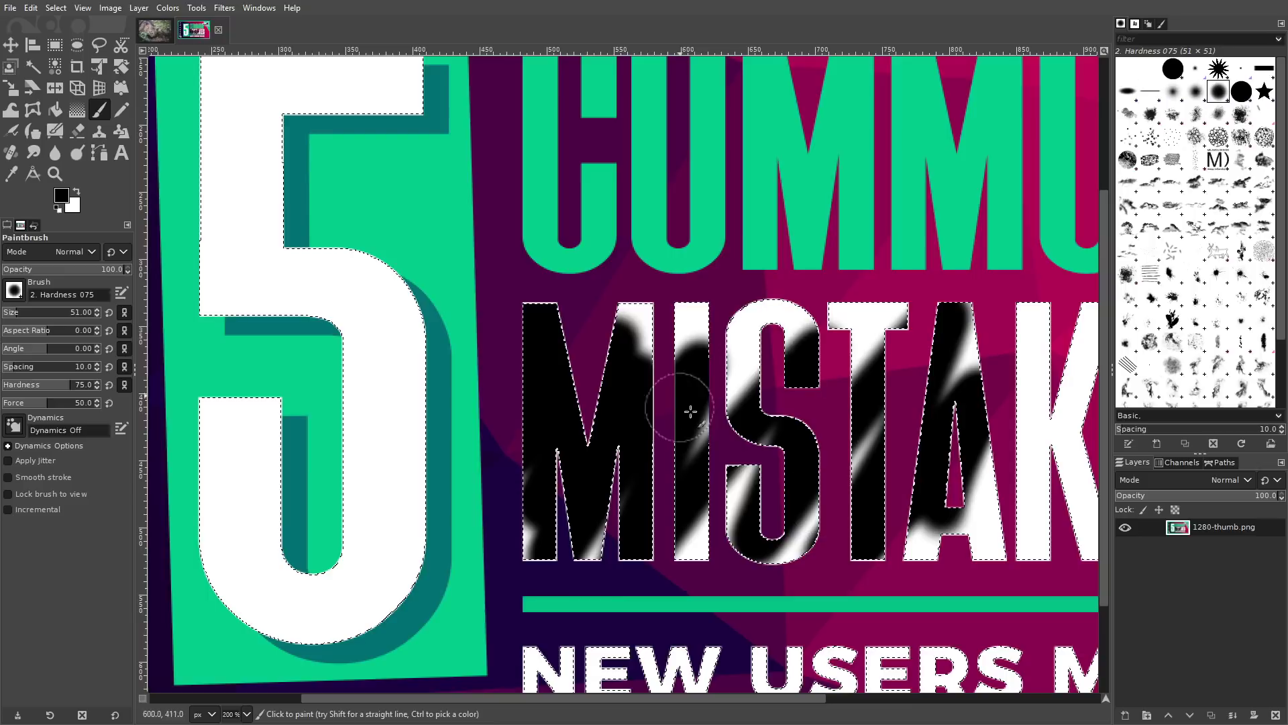
key("ctrl+z")
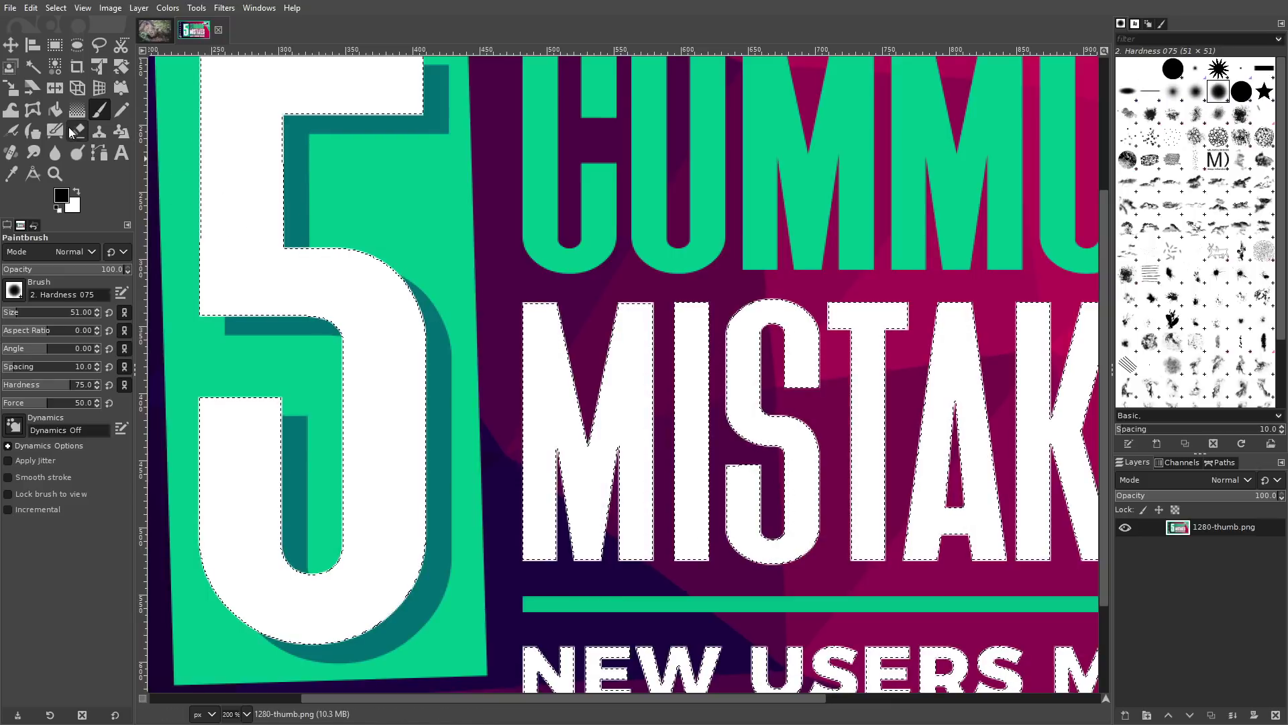
left_click(77, 131)
mouse_move(510, 362)
left_mouse_down()
mouse_move(593, 333)
mouse_move(510, 520)
mouse_move(745, 396)
left_mouse_up()
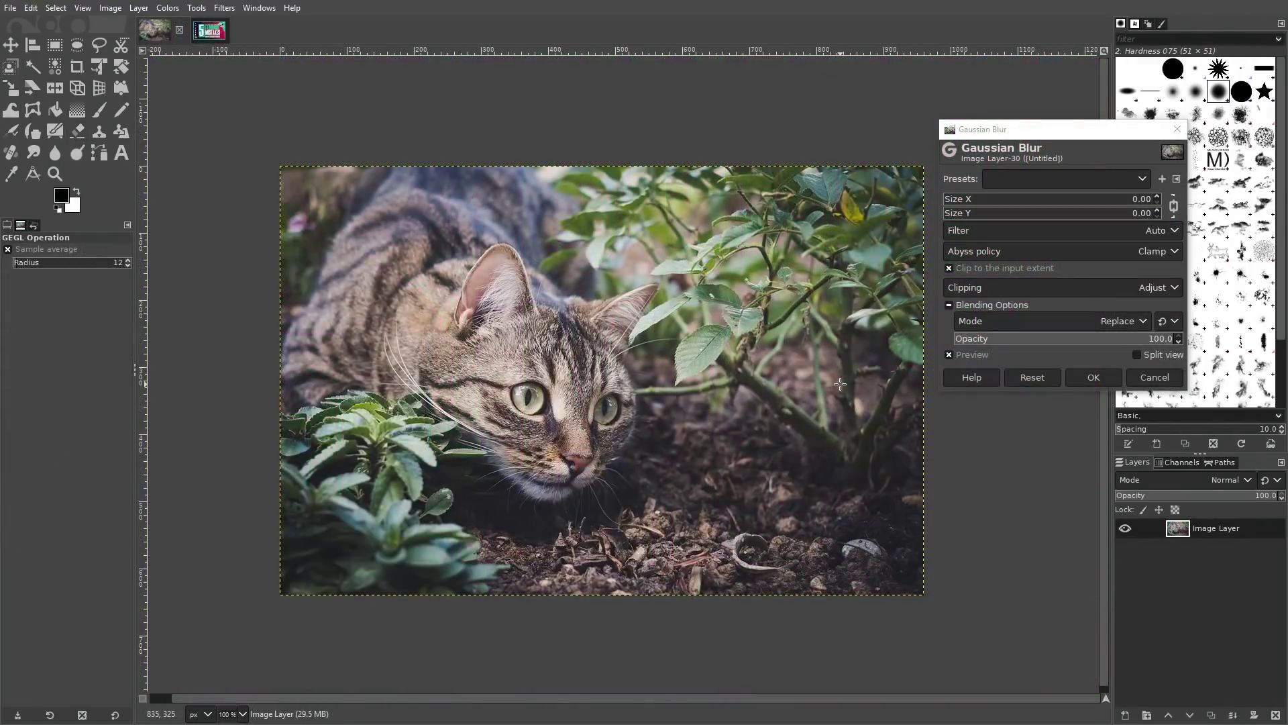
Step: Preview a Gaussian blur on the full cat photo, then inside the face ellipse, cancelling both times
left_click_drag(946, 205, 971, 210)
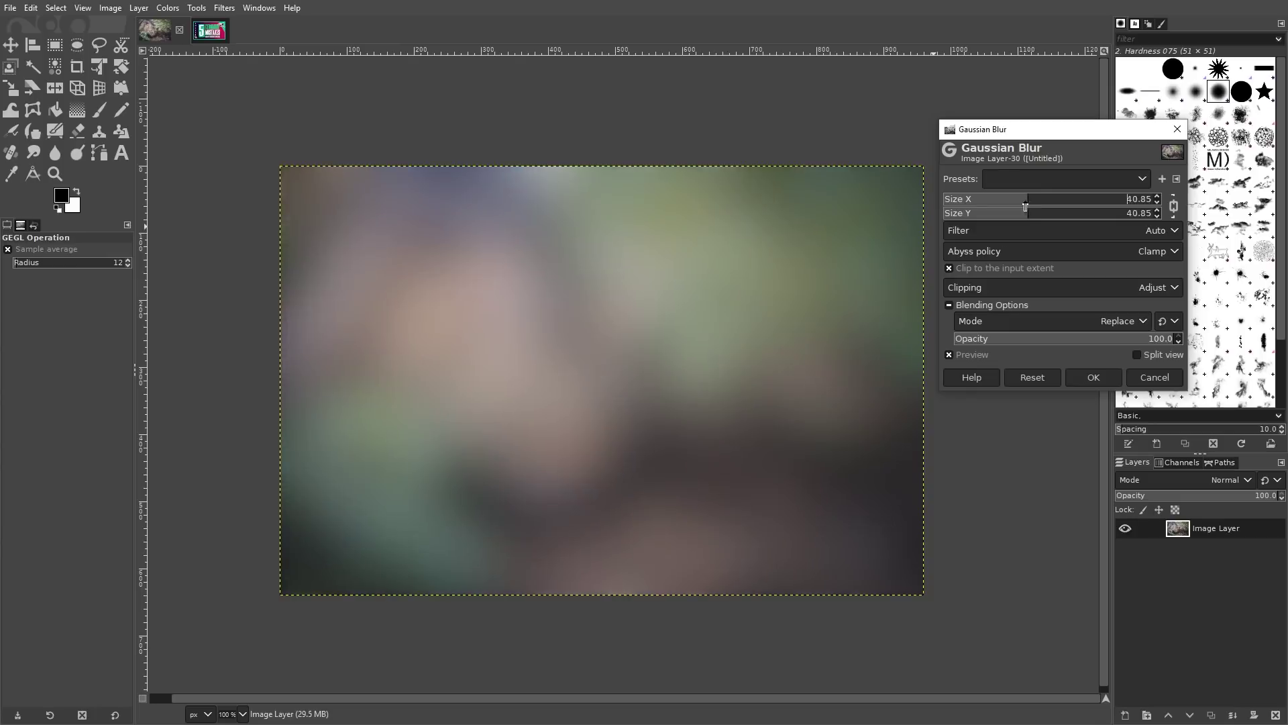
left_click(1155, 377)
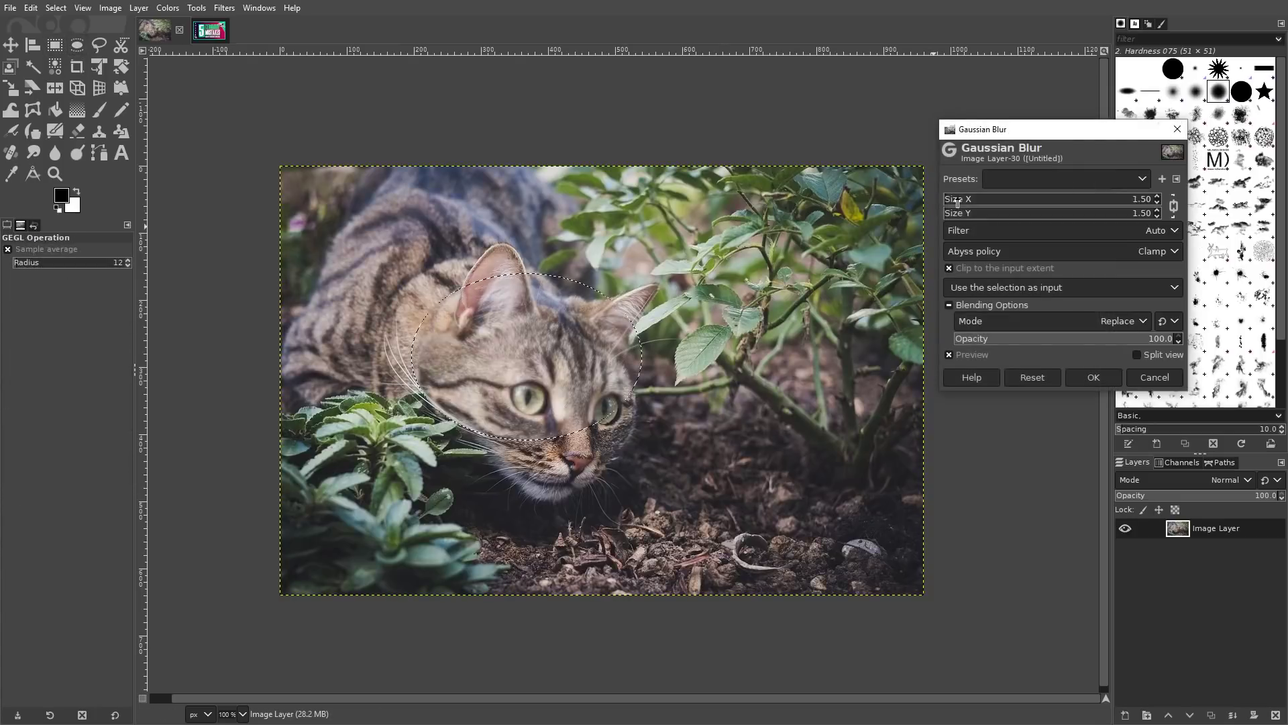
mouse_move(947, 201)
left_mouse_down()
mouse_move(1113, 213)
mouse_move(965, 218)
left_mouse_up()
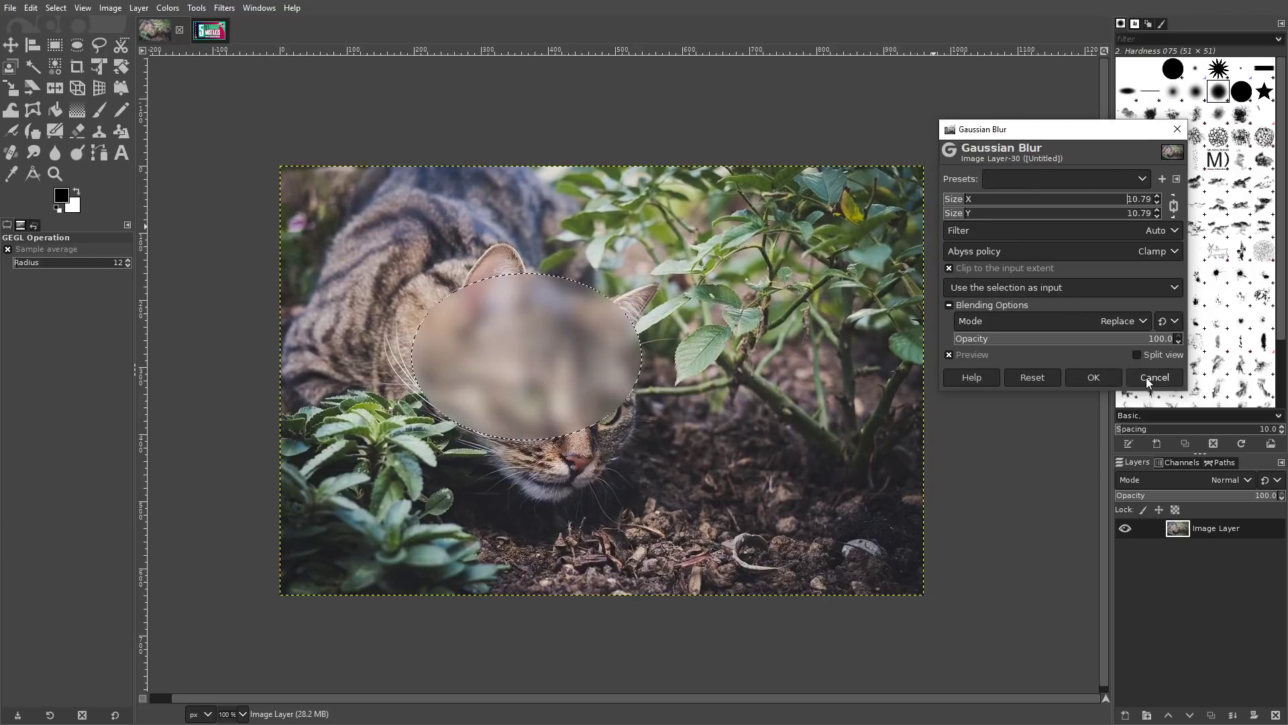
left_click(1146, 377)
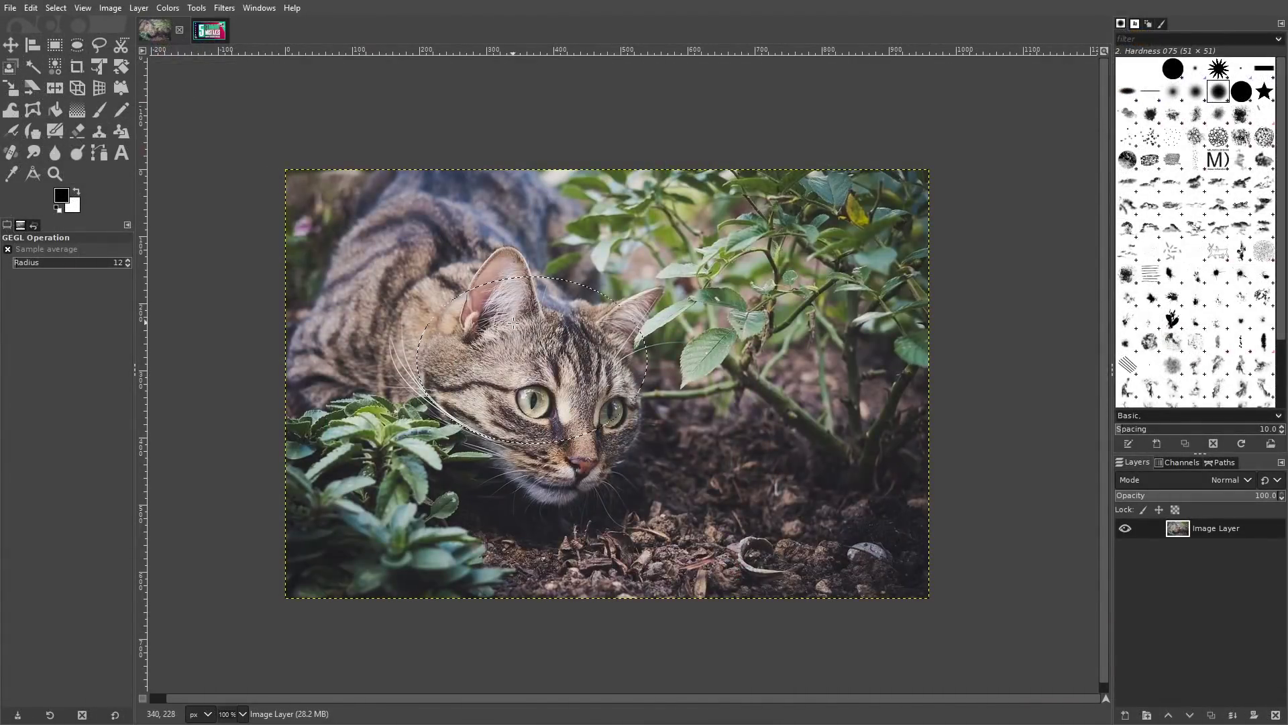
scroll(515, 324, "up", 3)
scroll(520, 321, "down", 3)
scroll(533, 315, "up", 1)
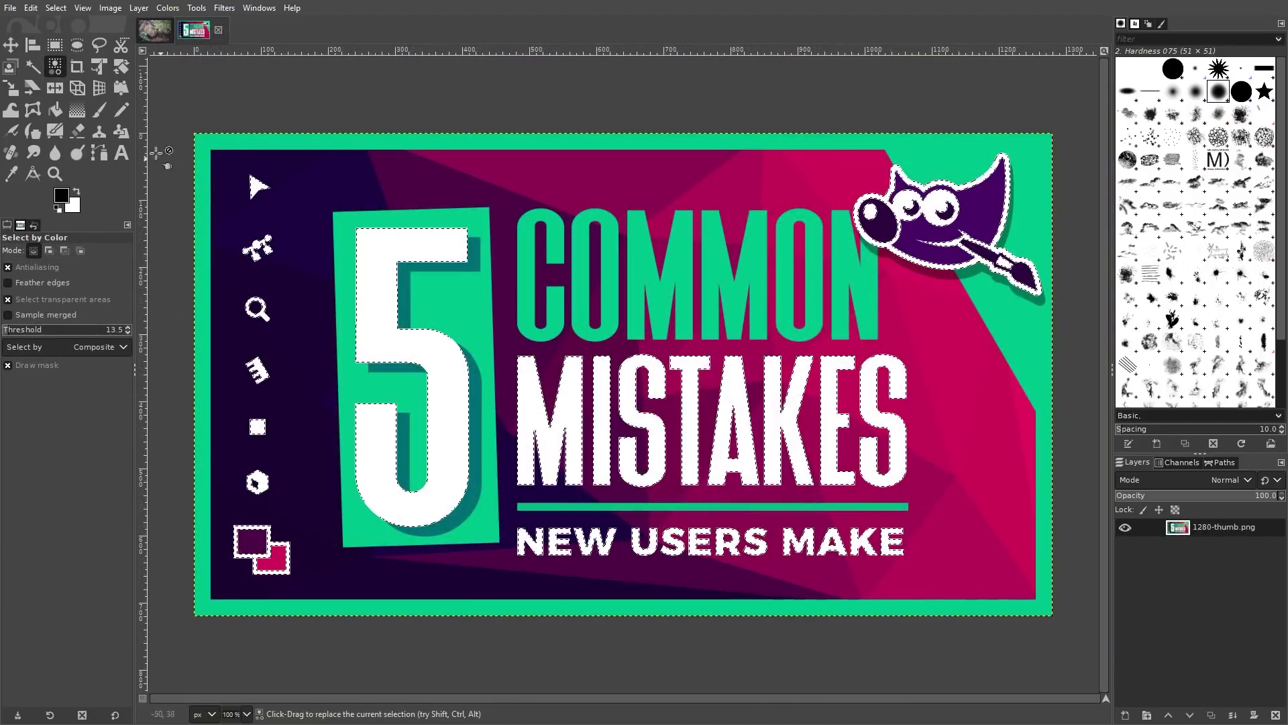
Step: Paint a zigzag and a curved black stroke inside the face ellipse, undo both, then Select > None
key("p")
scroll(524, 412, "up", 2)
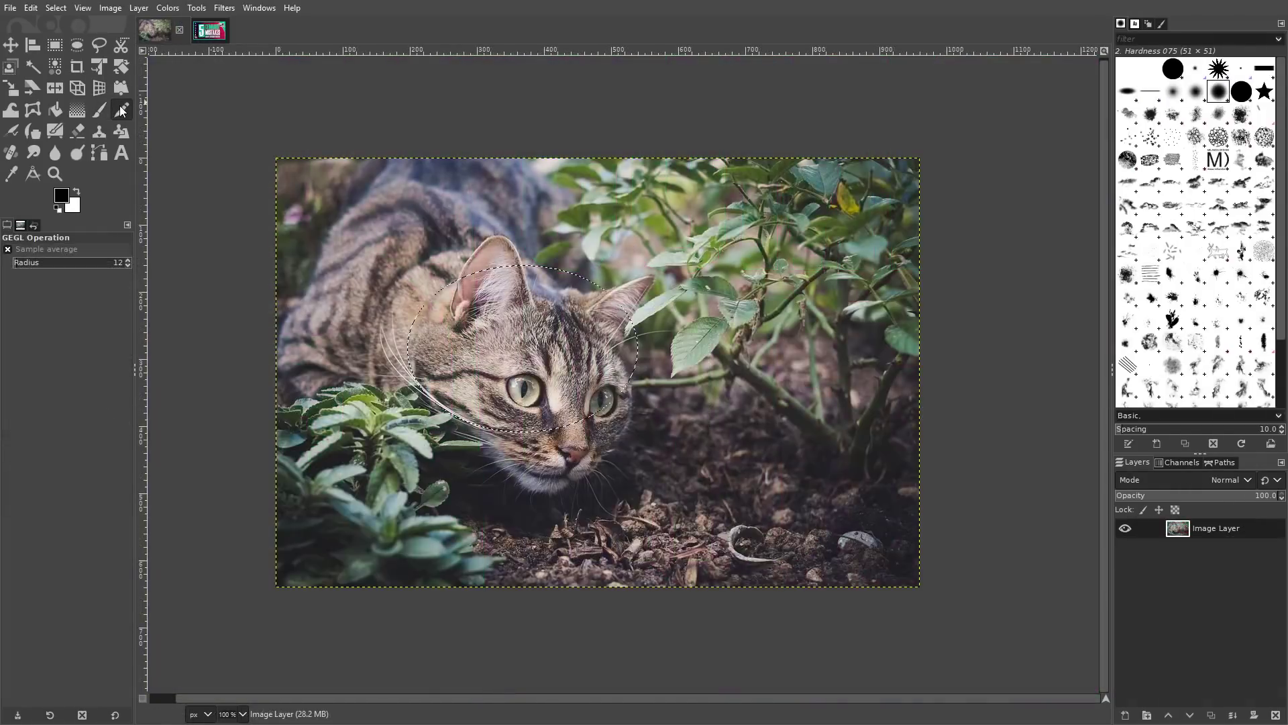
left_click(100, 109)
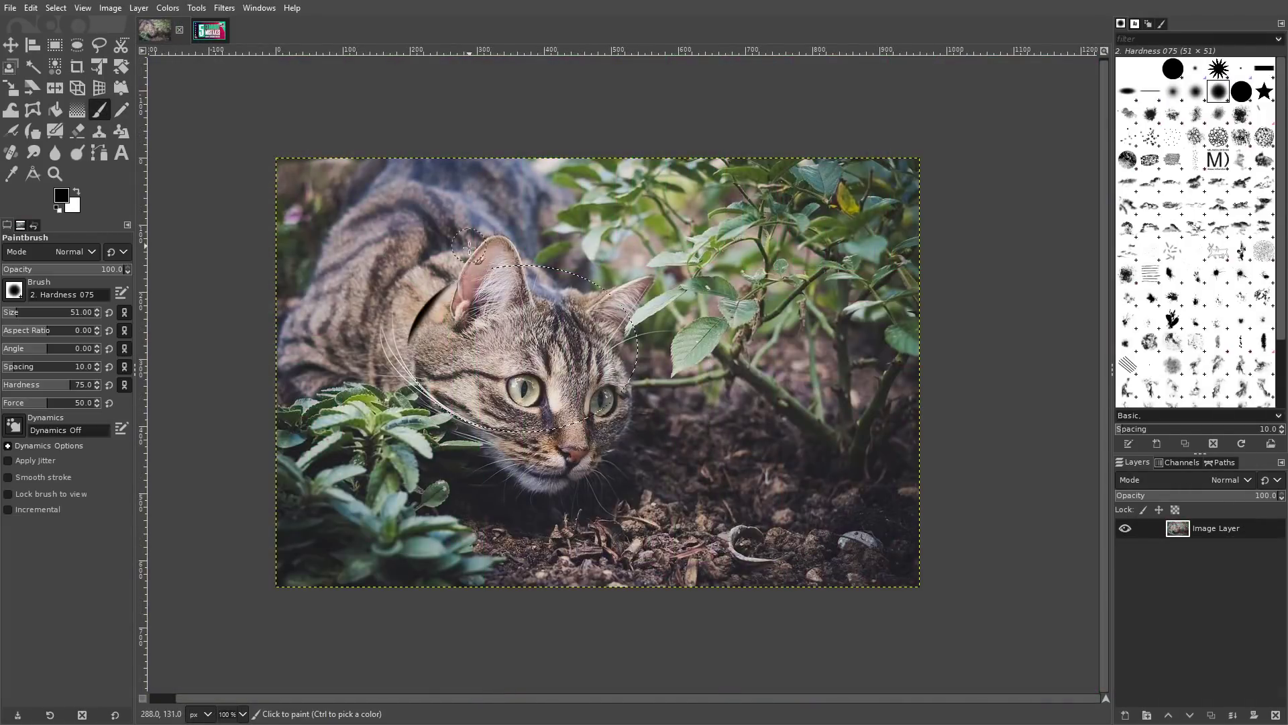
mouse_move(469, 248)
left_mouse_down()
mouse_move(442, 380)
mouse_move(398, 470)
mouse_move(544, 280)
mouse_move(616, 249)
mouse_move(607, 343)
mouse_move(627, 413)
left_mouse_up()
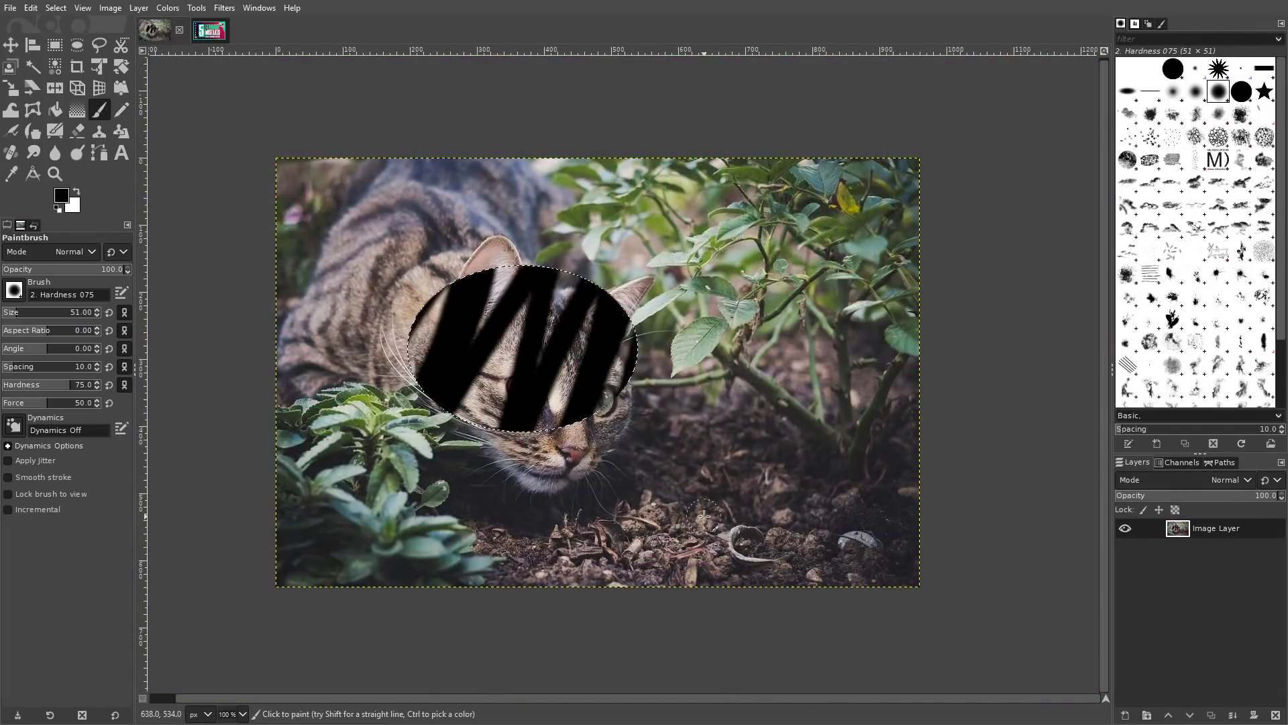
key("ctrl+z")
mouse_move(405, 285)
left_mouse_down()
mouse_move(378, 367)
mouse_move(440, 371)
mouse_move(589, 430)
left_mouse_up()
key("ctrl+z")
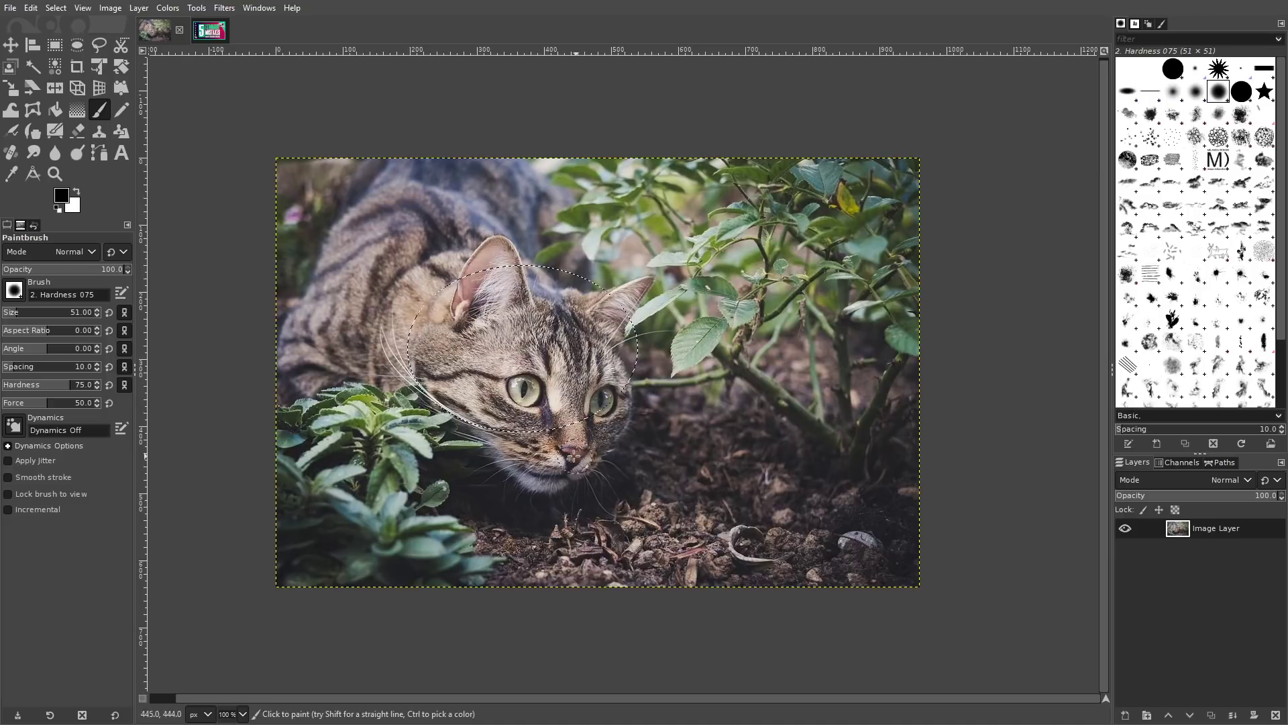
left_click(57, 8)
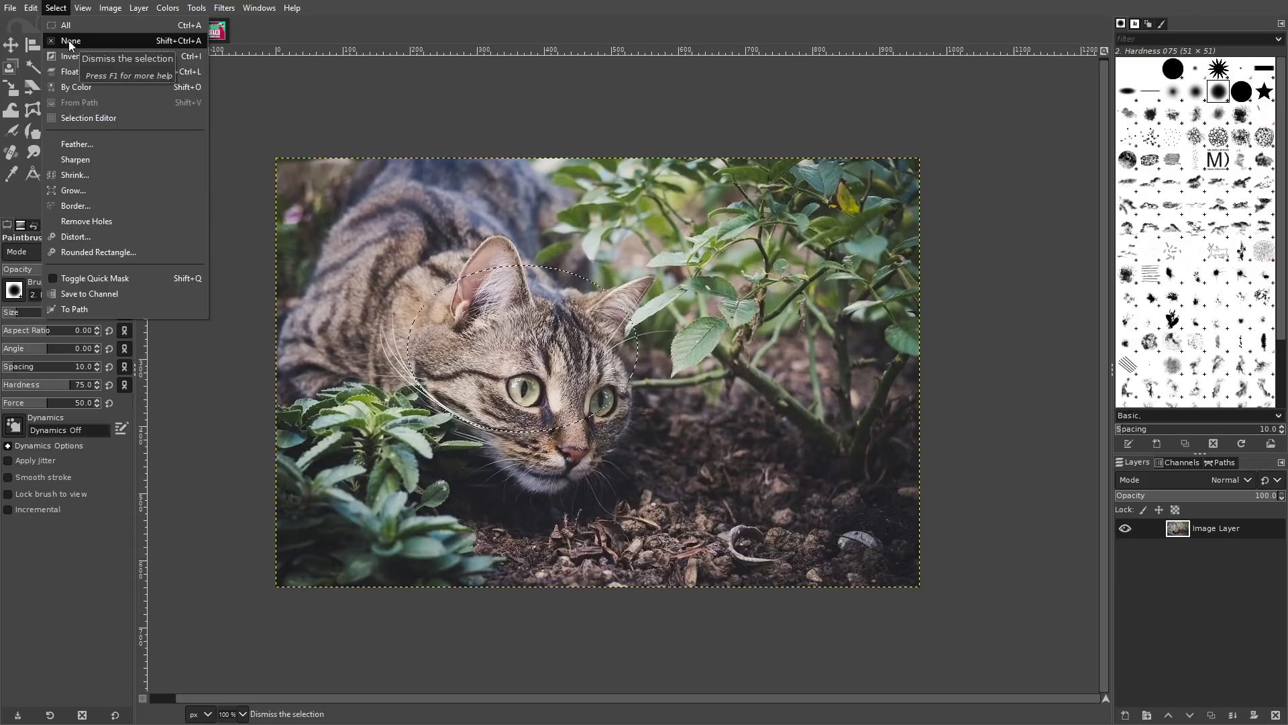
left_click(68, 41)
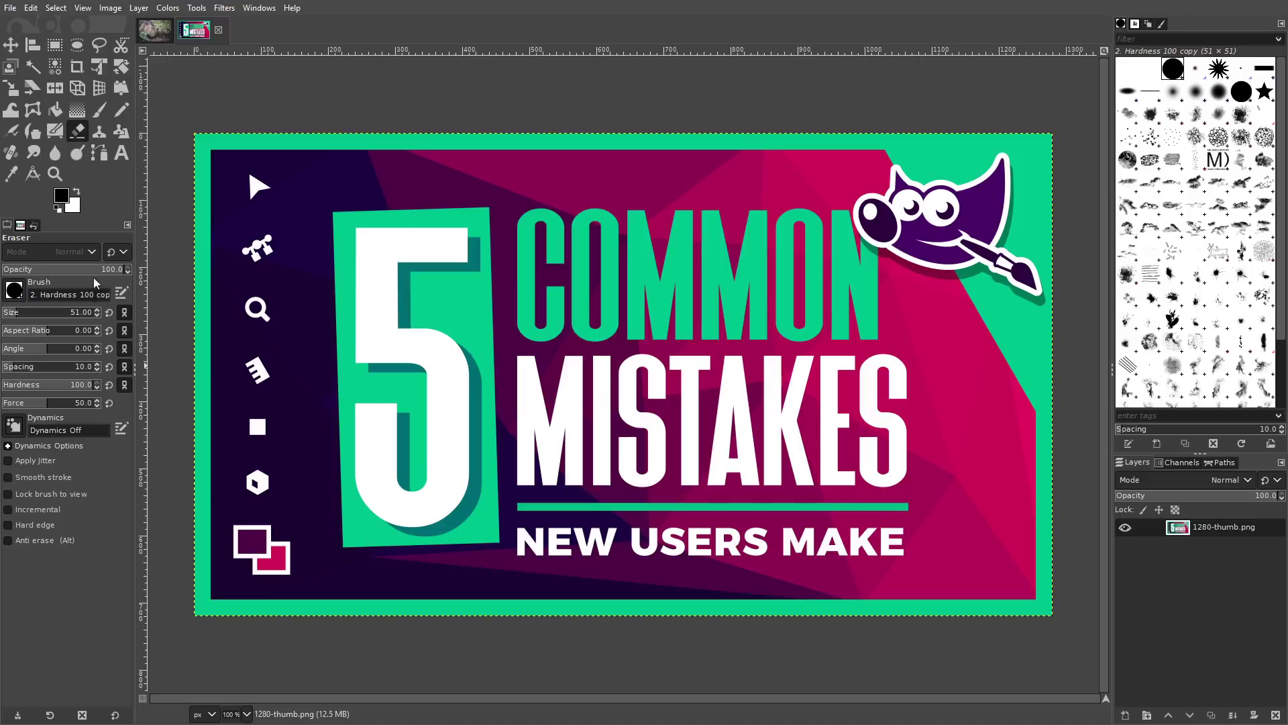
Step: Lower the Eraser opacity to 34.6 and partially erase the big 5
mouse_move(59, 265)
left_mouse_down()
mouse_move(70, 268)
mouse_move(44, 268)
left_mouse_up()
mouse_move(410, 349)
left_mouse_down()
mouse_move(469, 322)
mouse_move(457, 402)
mouse_move(443, 379)
left_mouse_up()
scroll(442, 379, "up", 4)
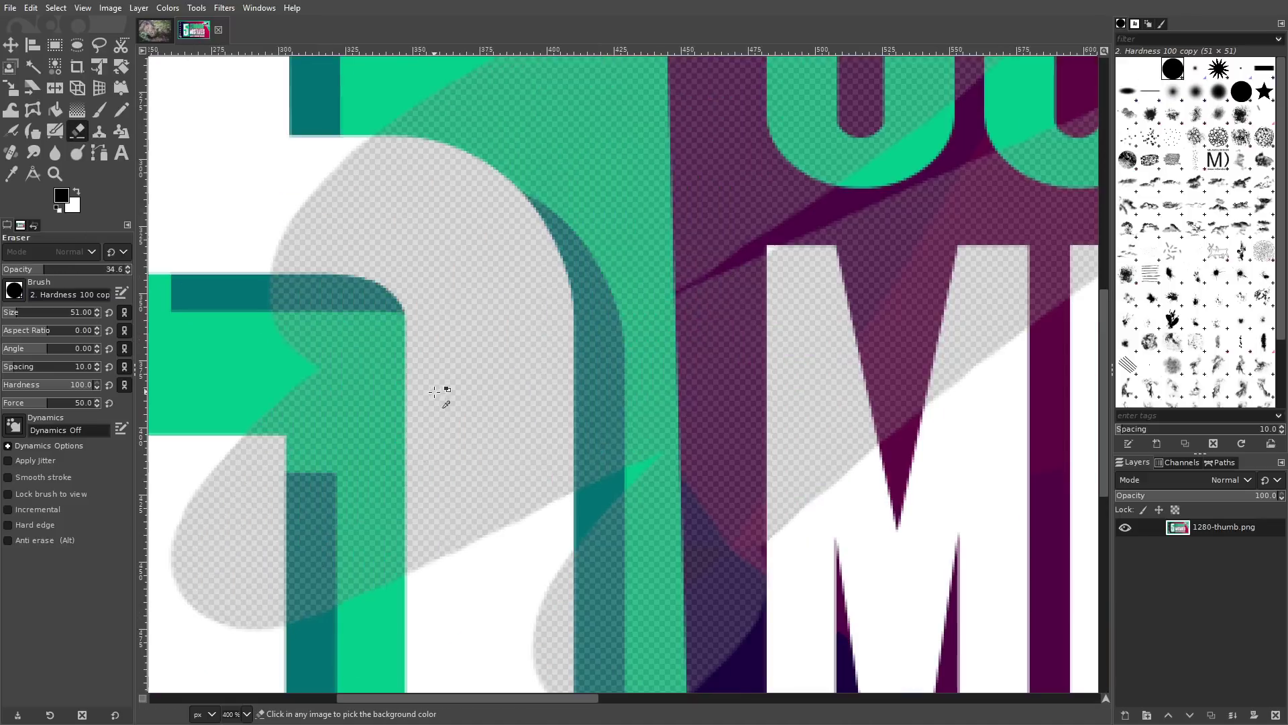
scroll(339, 163, "down", 4)
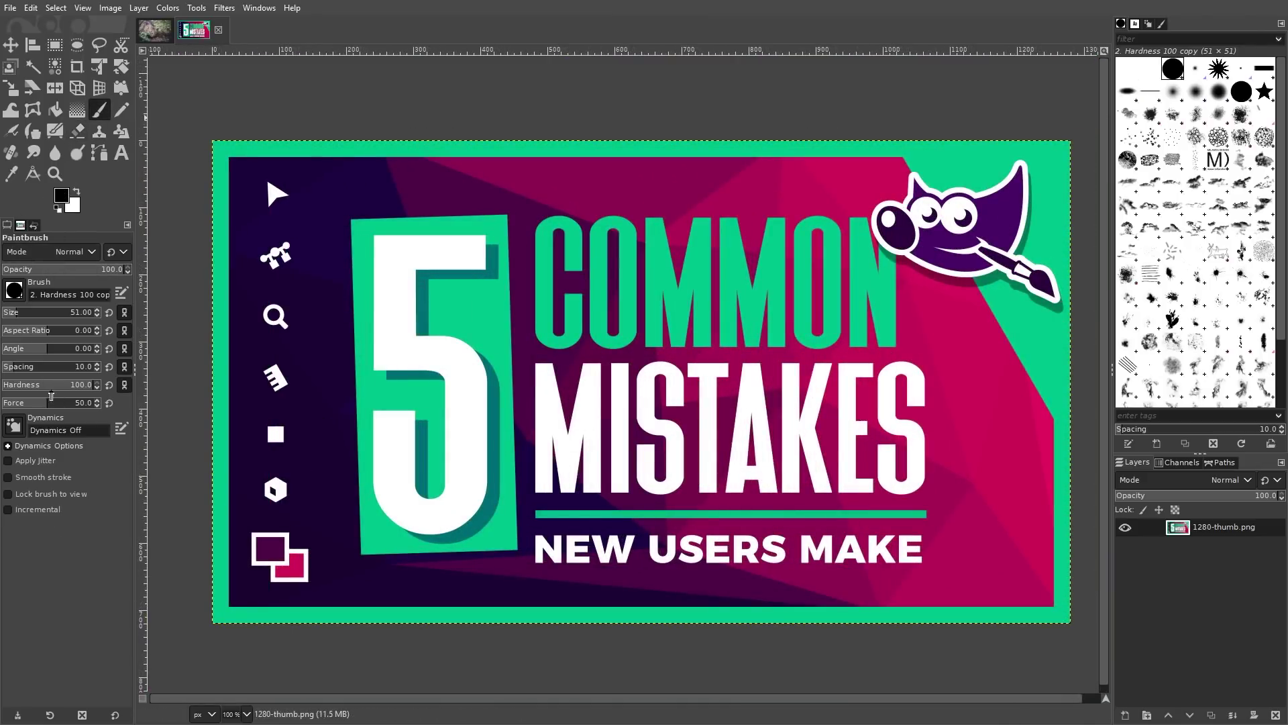
Step: Paint a dotted black line at brush spacing 118, then a continuous thick stroke at spacing 1
left_click_drag(33, 368, 81, 368)
mouse_move(346, 393)
left_mouse_down()
mouse_move(841, 261)
mouse_move(513, 452)
mouse_move(774, 376)
left_mouse_up()
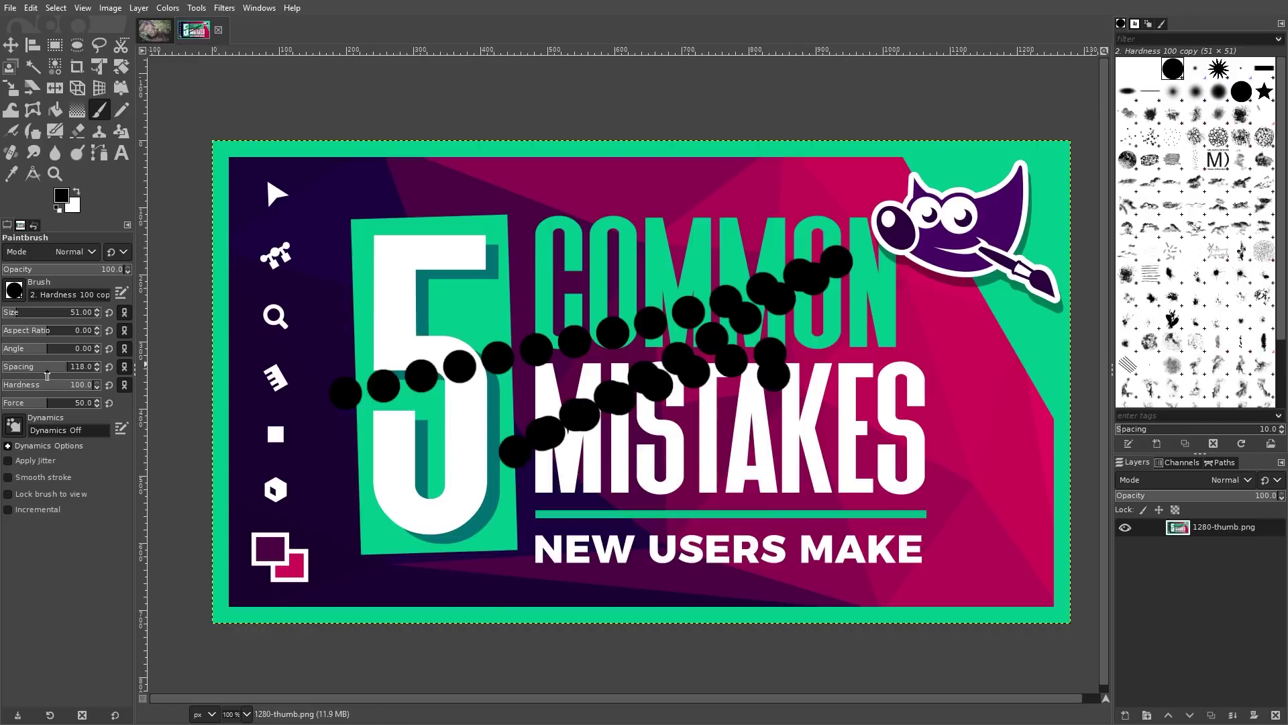
left_click_drag(47, 375, 3, 371)
mouse_move(557, 517)
left_mouse_down()
mouse_move(984, 345)
mouse_move(842, 541)
left_mouse_up()
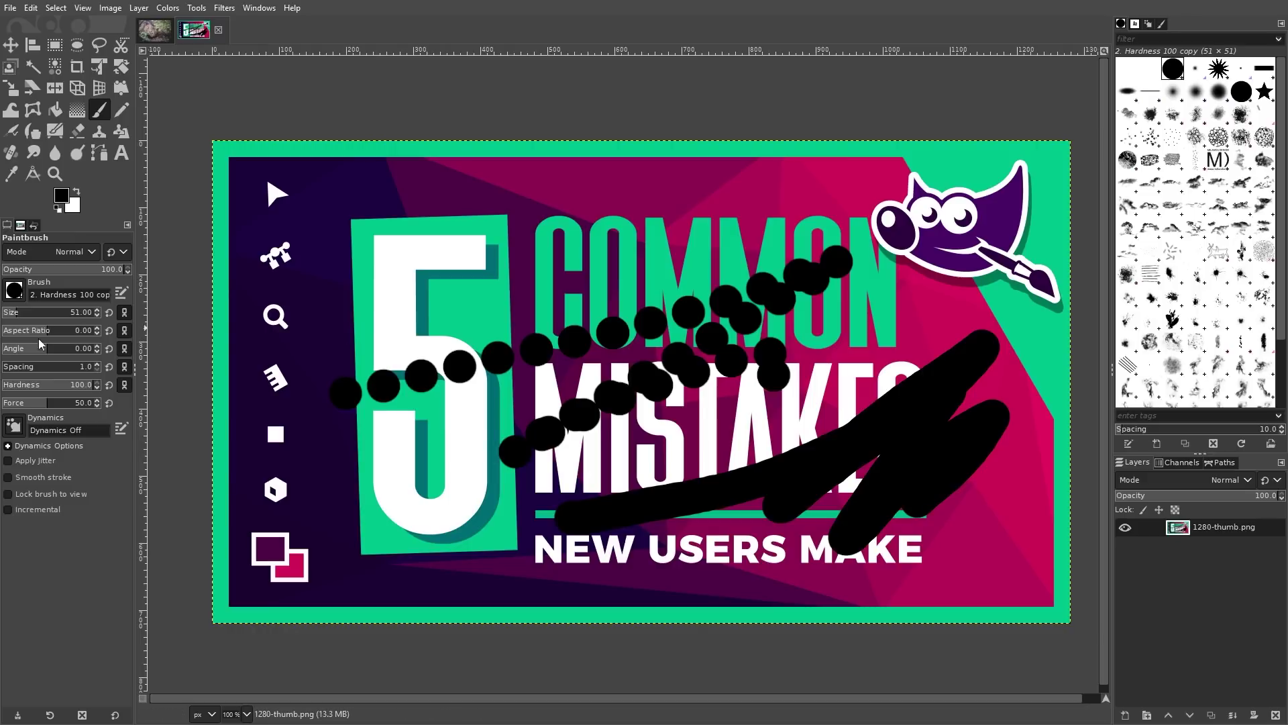